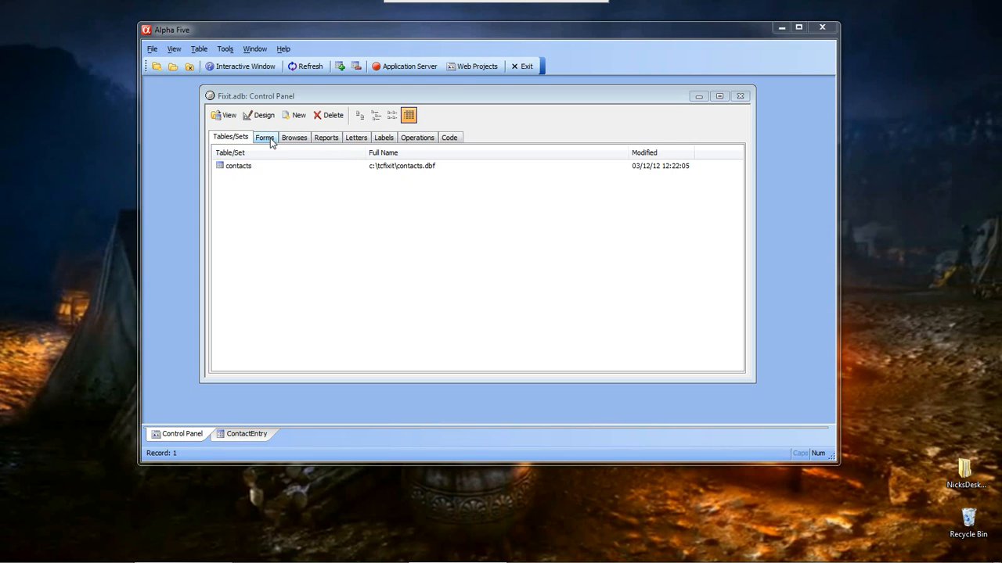
Step: Bring up the ContactEntry form of the contacts table in the Form Editor
left_click(265, 138)
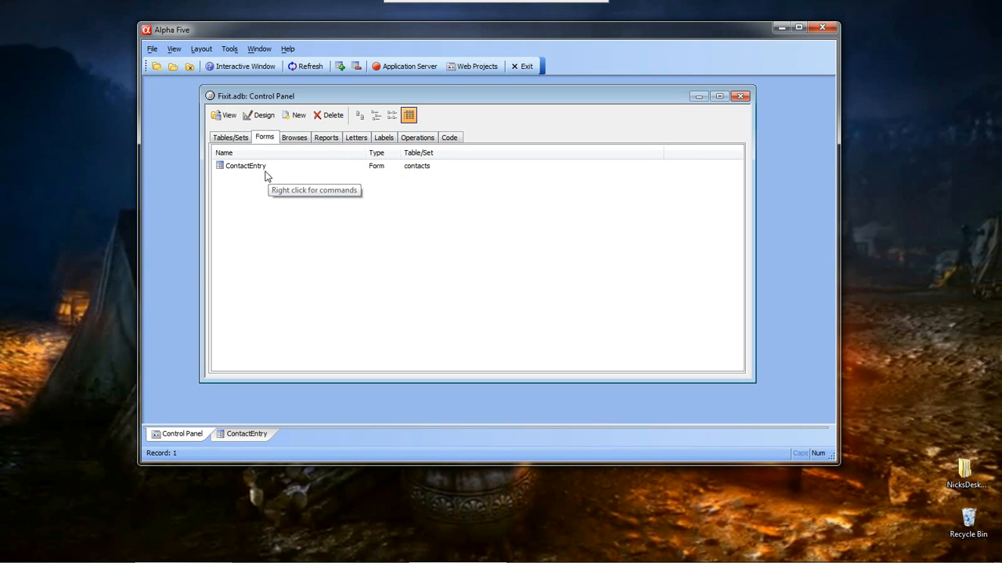
left_click(260, 438)
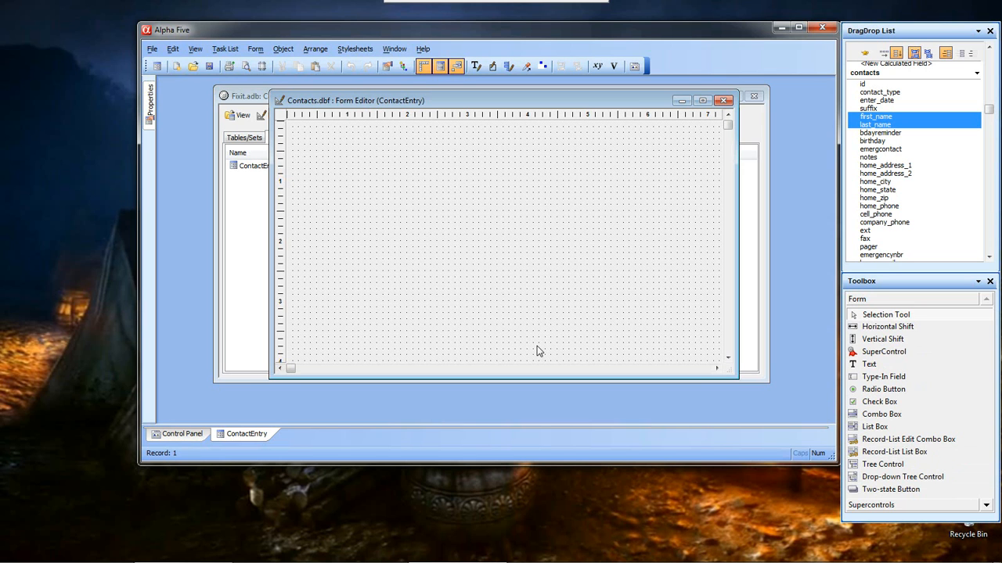
left_click(234, 51)
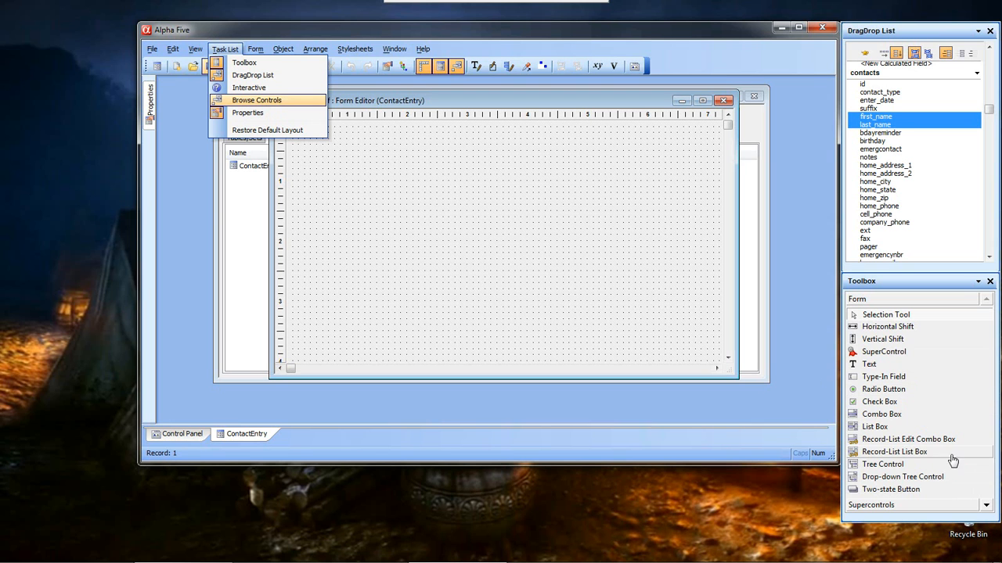
Step: Draw a frame about 6.9 by 3.9 inches covering nearly the whole ContactEntry form
left_click(989, 507)
left_click(988, 508)
left_click(989, 507)
left_click(988, 507)
left_click(989, 507)
left_click(989, 507)
left_click(988, 507)
left_click(988, 507)
left_click(989, 507)
left_click(988, 507)
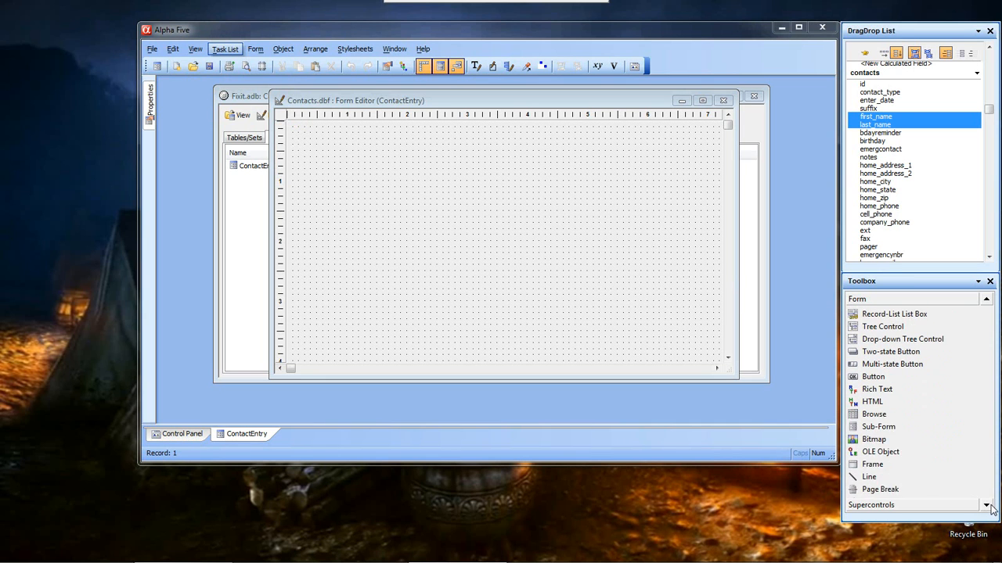
left_click(989, 507)
left_click(870, 452)
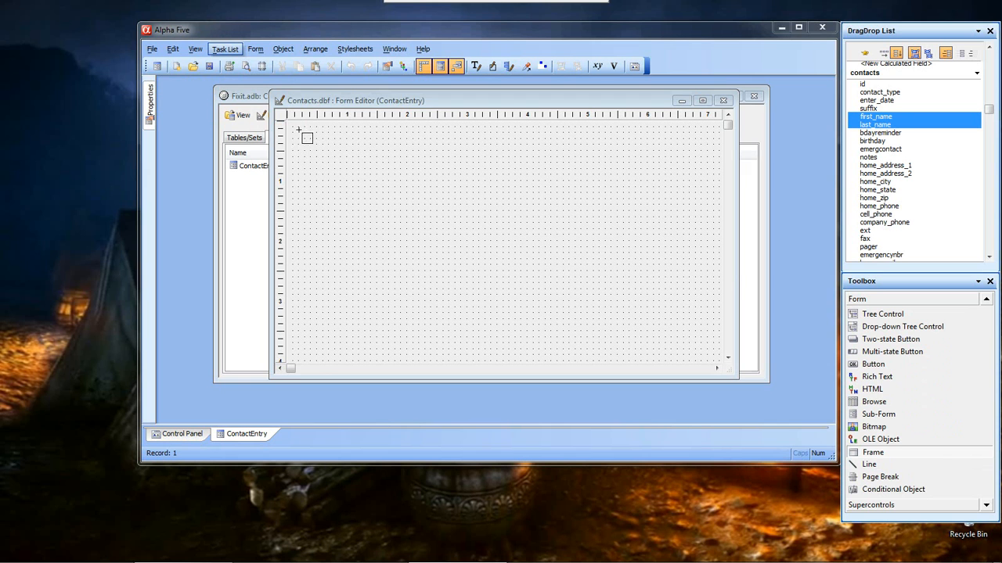
left_click_drag(300, 127, 543, 274)
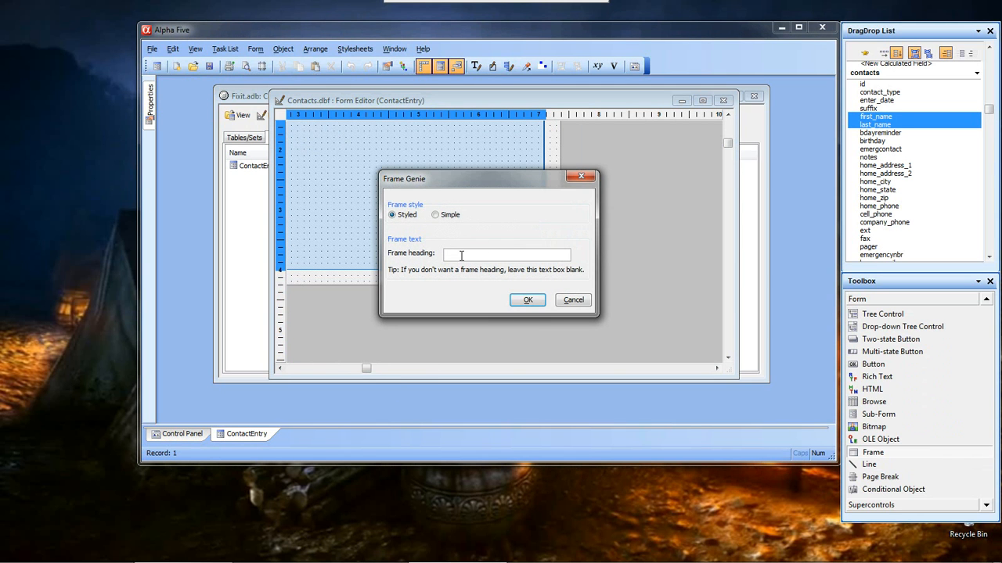
Step: Give the new styled frame the heading Contacts and create it
left_click(467, 252)
left_click(527, 299)
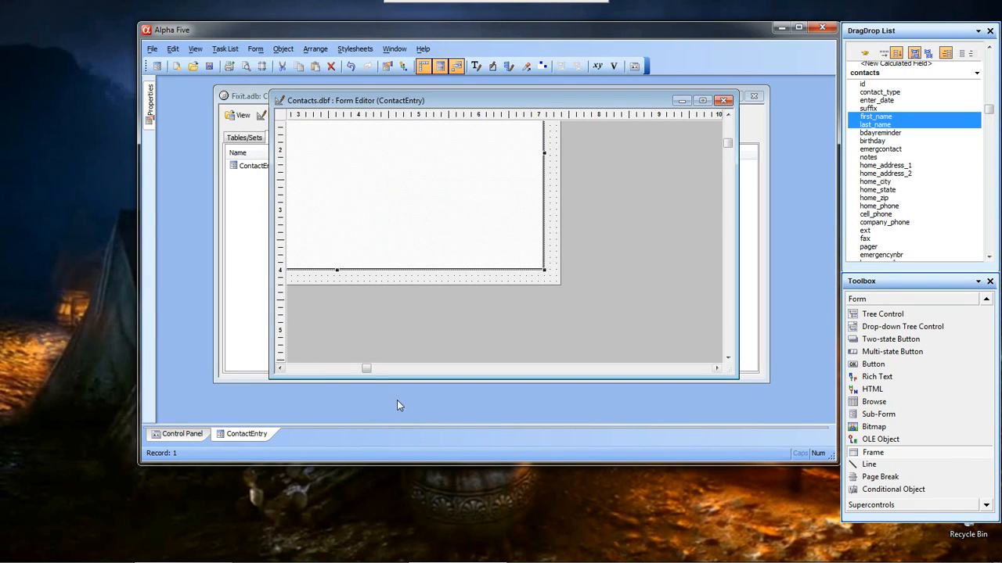
left_click_drag(368, 369, 285, 368)
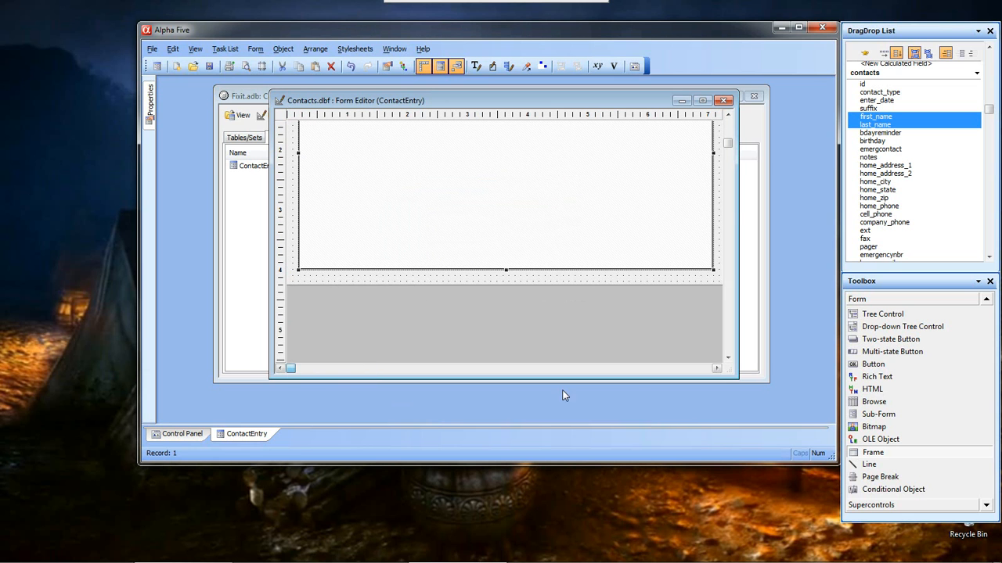
left_click(727, 115)
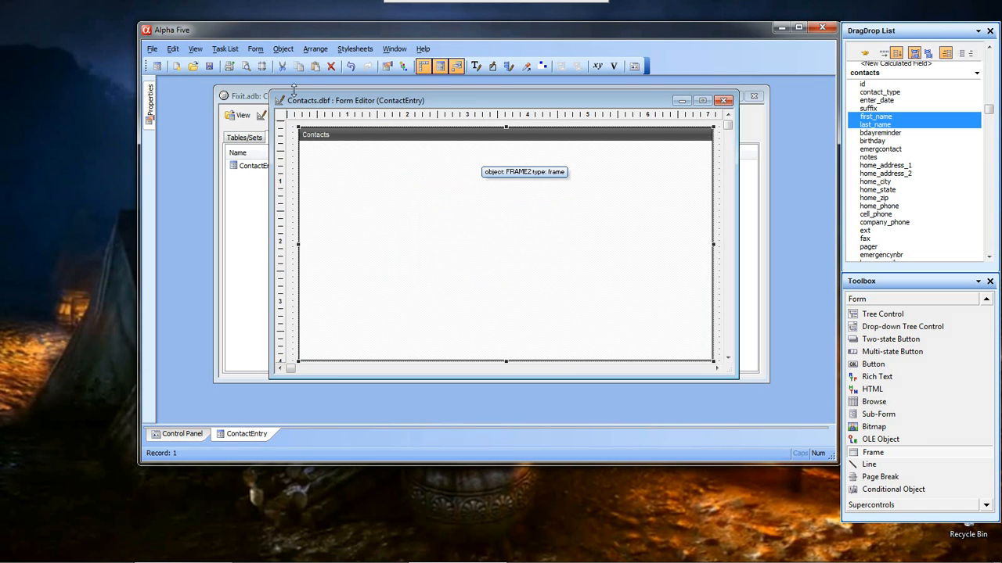
Step: Define a session variable for the form as vCondVal = 1
left_click(255, 49)
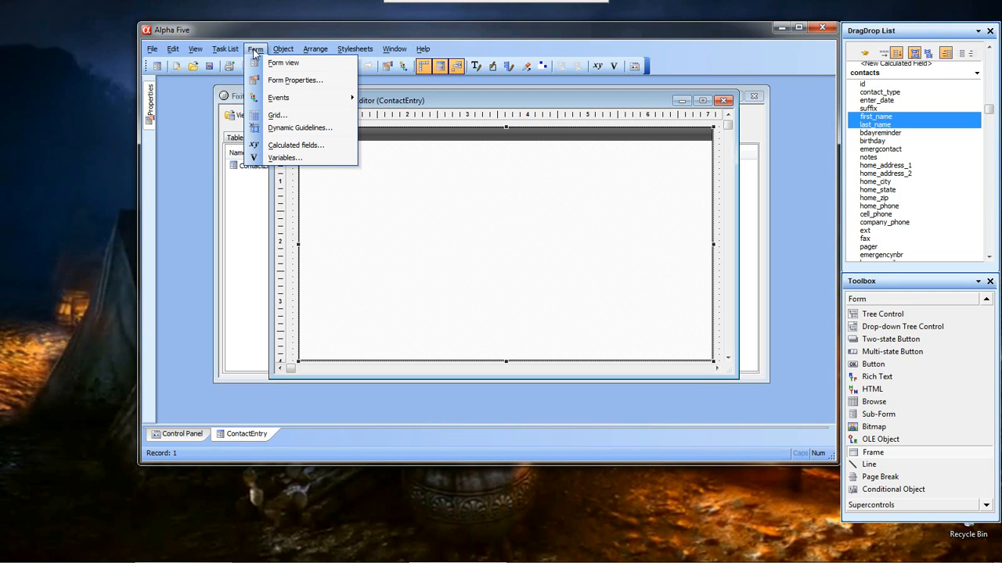
left_click(284, 157)
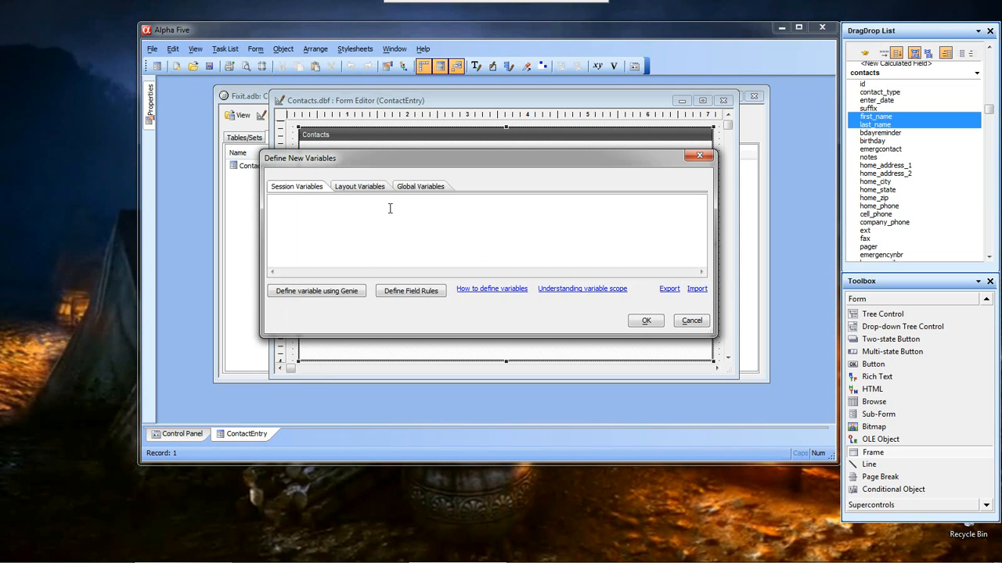
type("v")
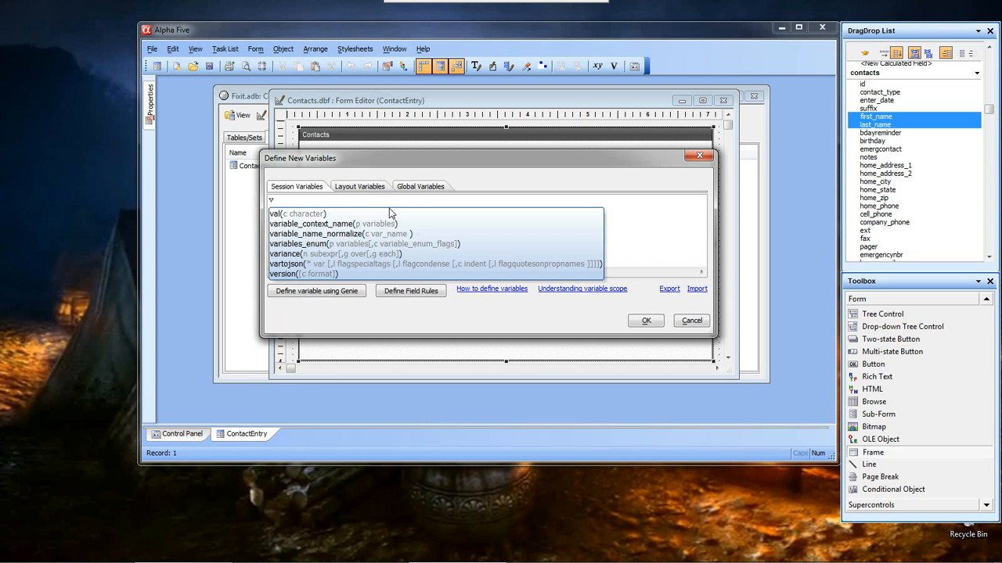
type("cond")
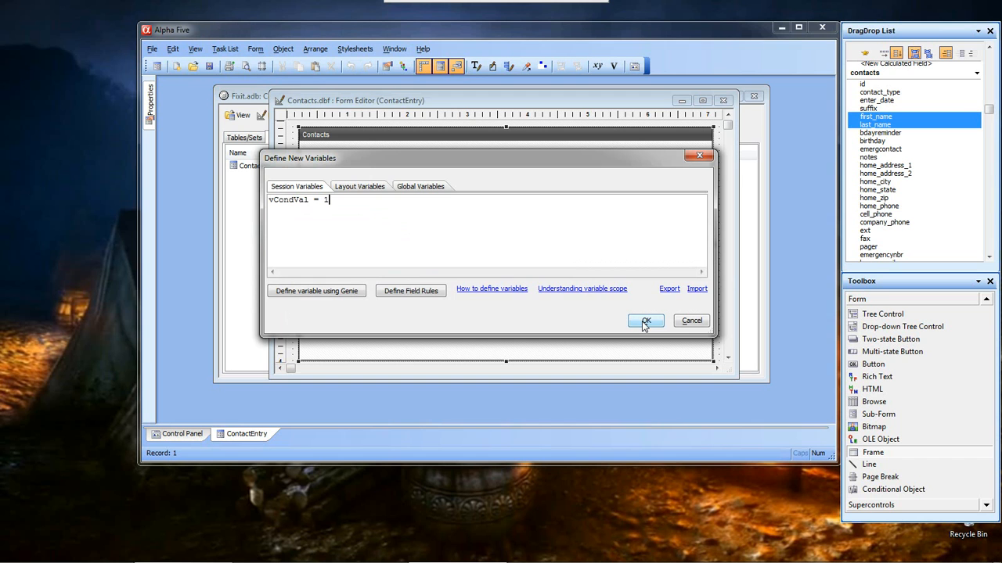
left_click(644, 322)
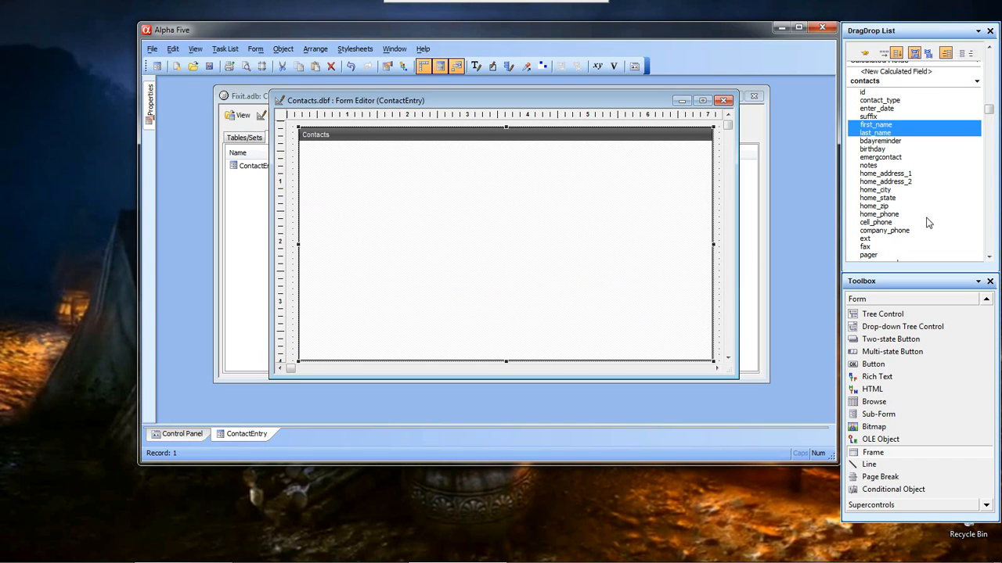
Step: Place the vCondVal variable as a field in the upper-left area of the Contacts frame
left_click_drag(993, 116, 991, 71)
left_click(886, 119)
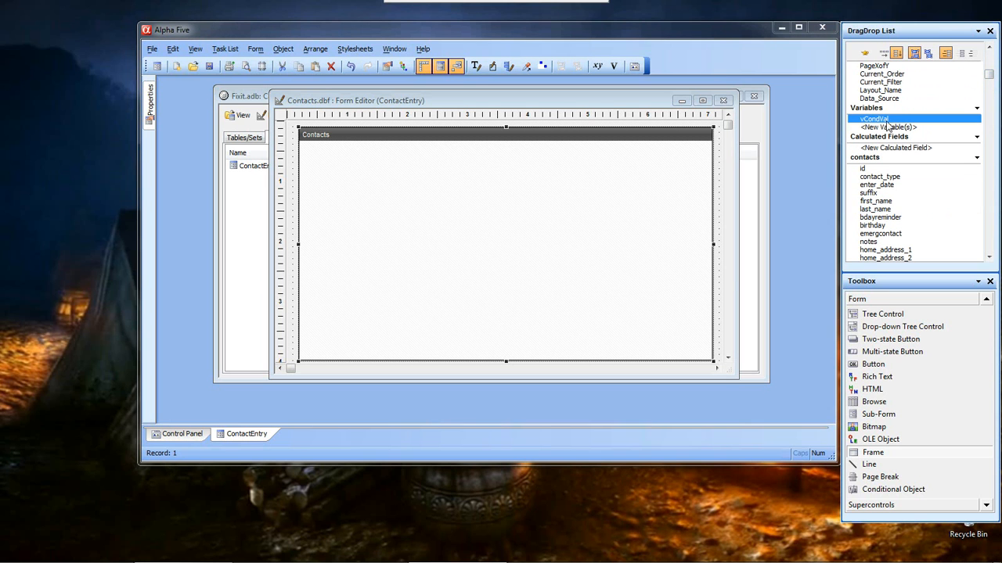
left_click_drag(891, 123, 321, 155)
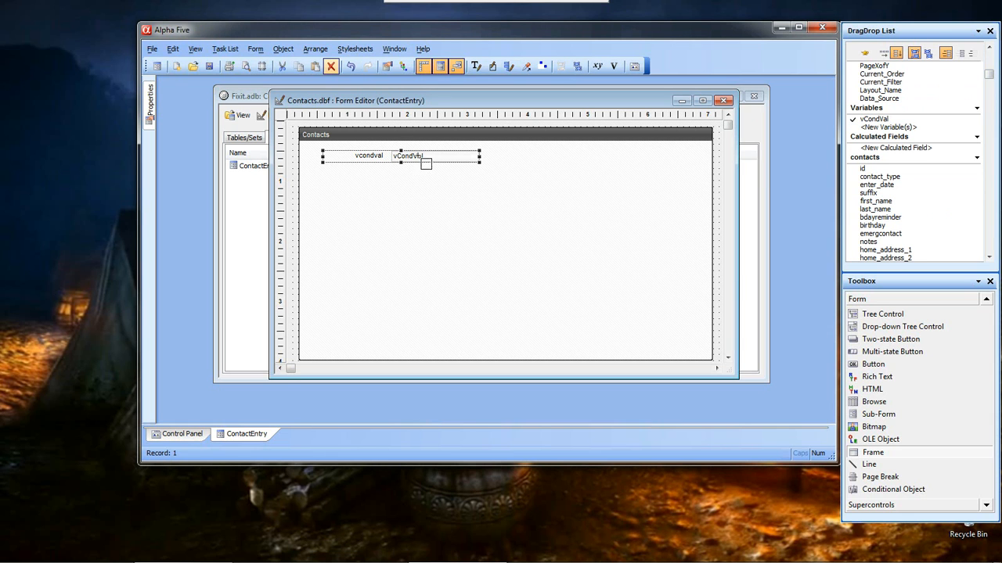
Step: Ungroup and delete the vCondVal field's label, and stretch the field leftward to about 2.6 inches wide
left_click(315, 48)
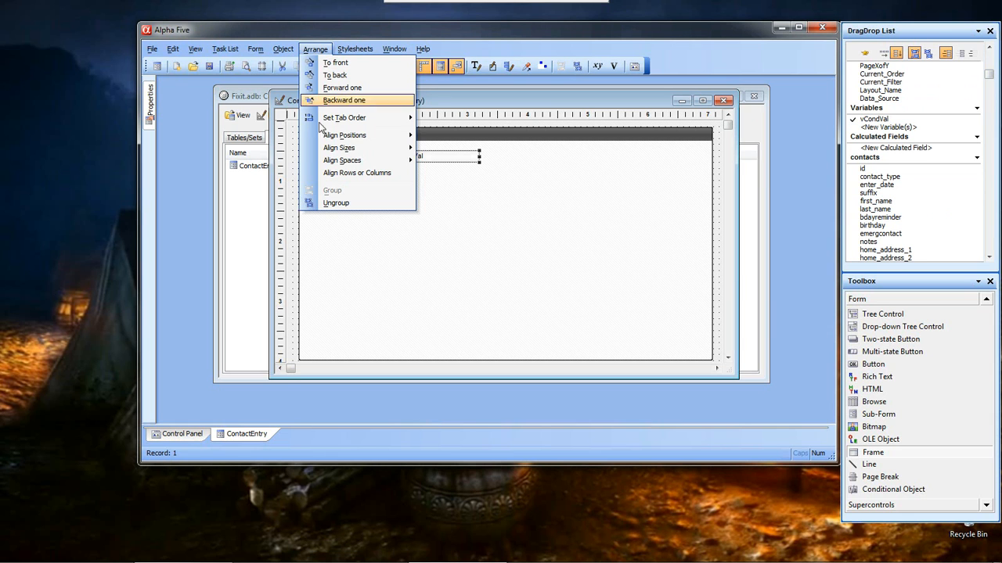
left_click(336, 203)
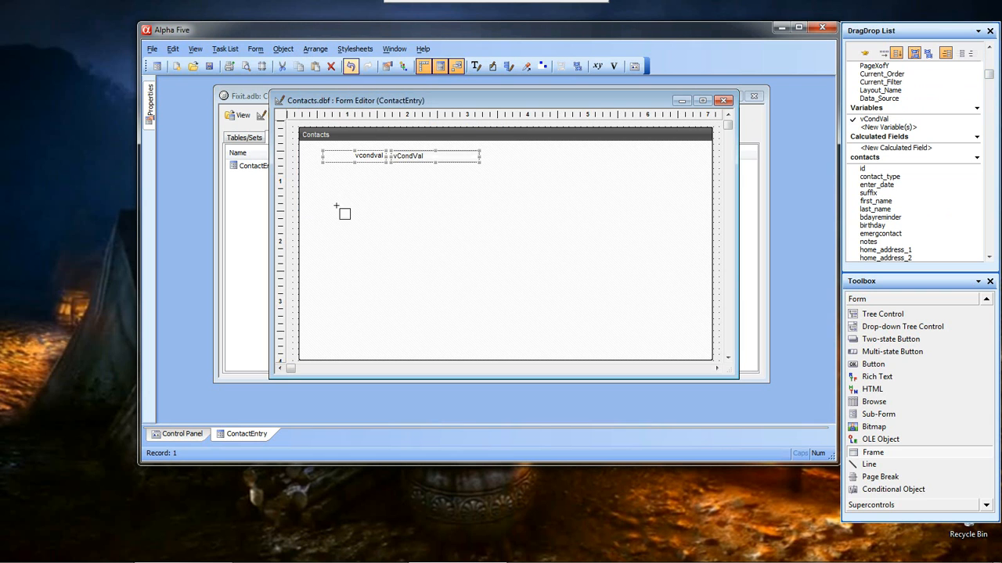
left_click(338, 163)
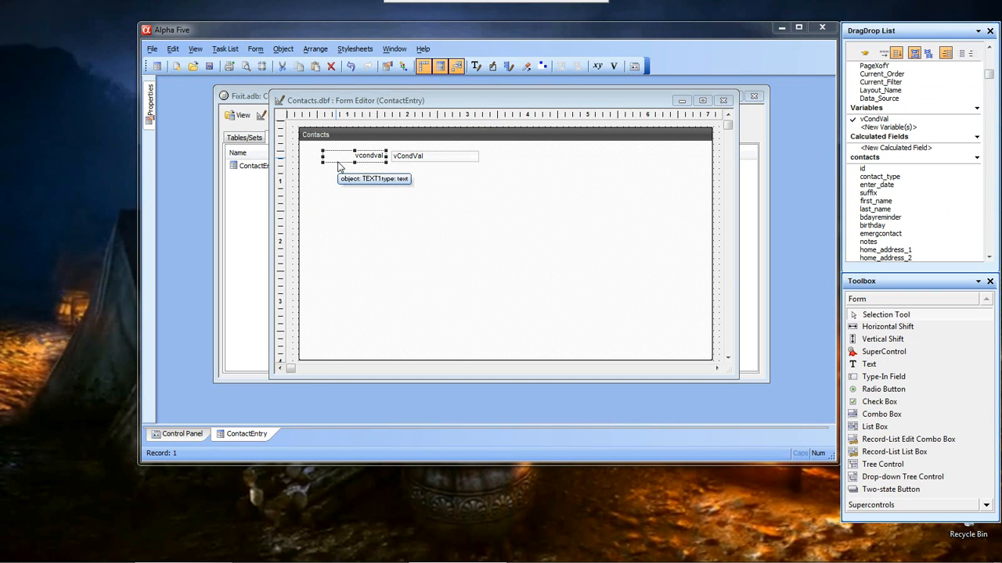
key("Delete")
left_click(400, 161)
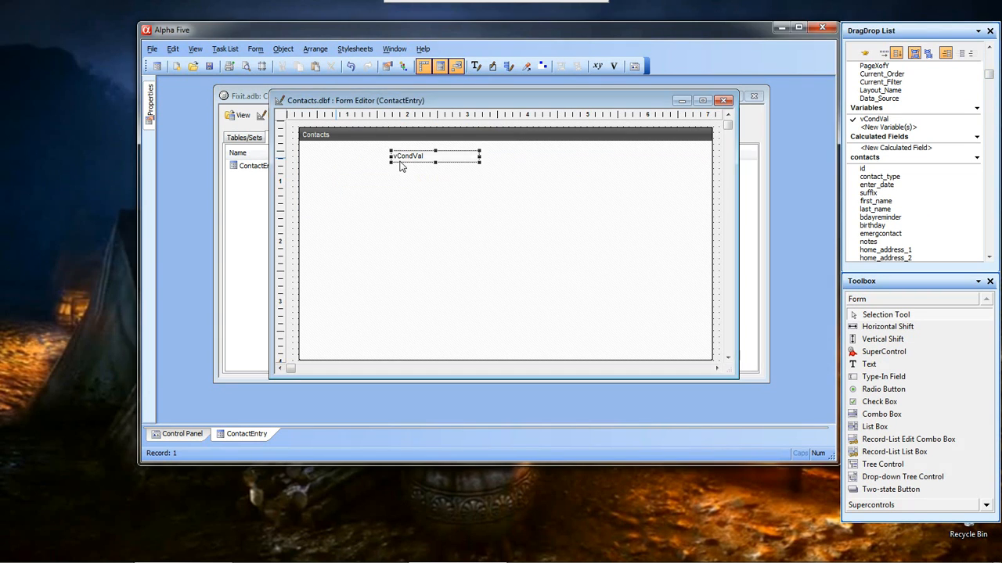
left_click_drag(390, 157, 323, 157)
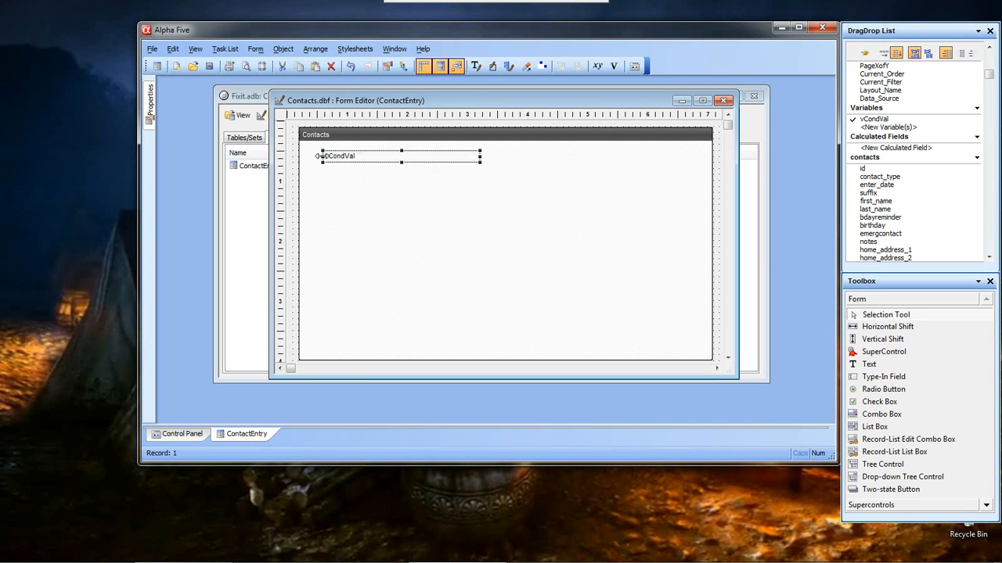
Step: Change the control type of the vCondVal field to Radio Button in its properties
right_click(376, 159)
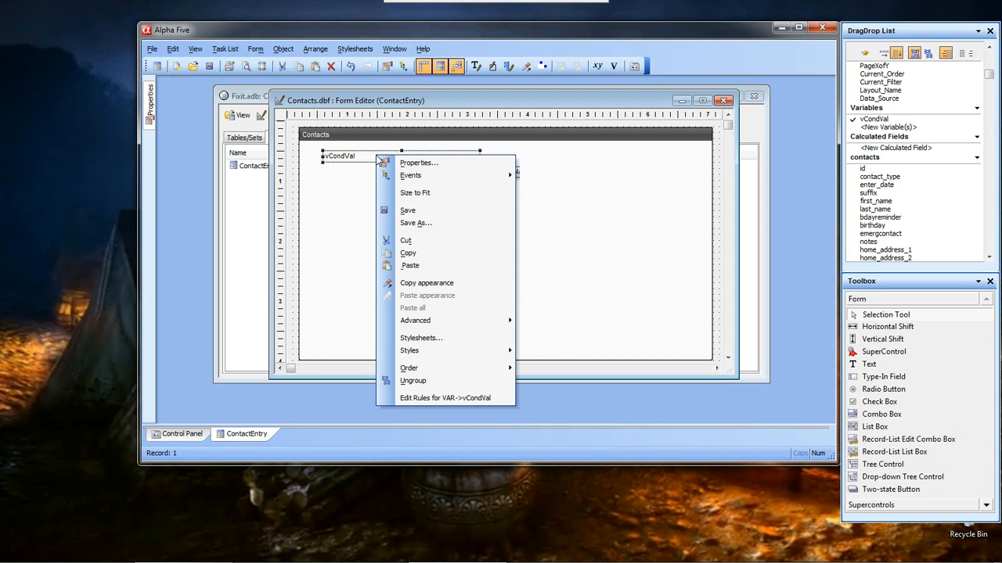
left_click(444, 165)
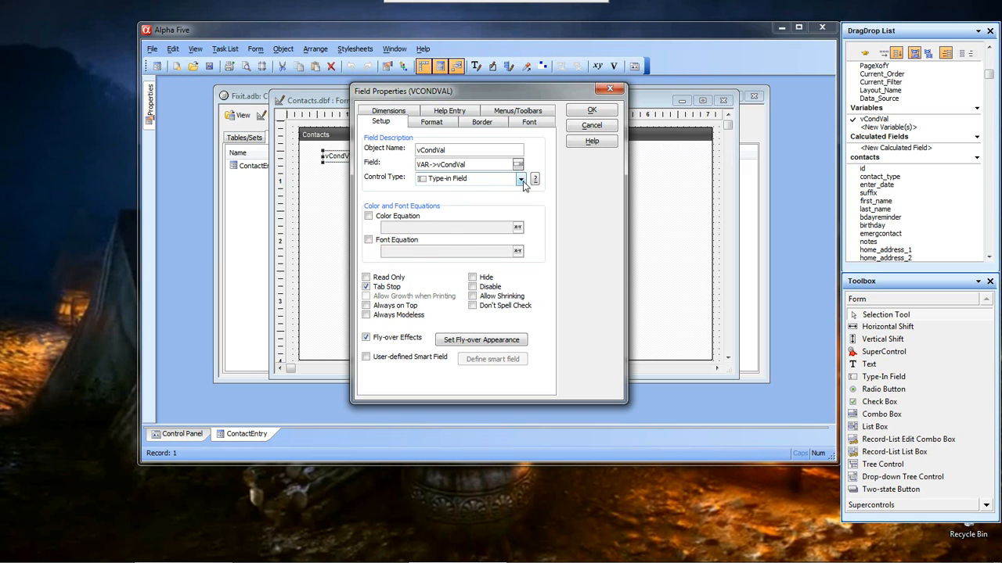
left_click(521, 179)
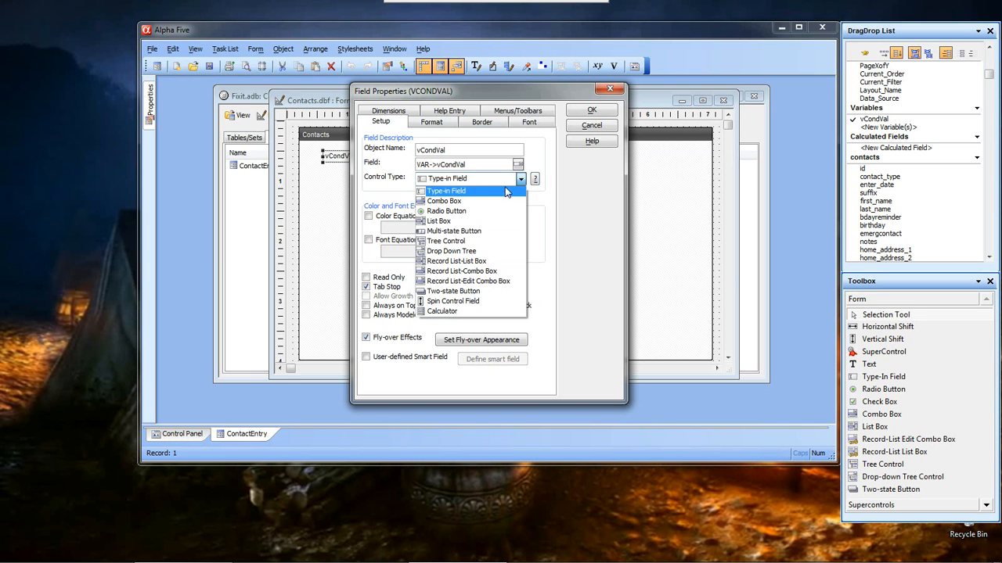
left_click(480, 211)
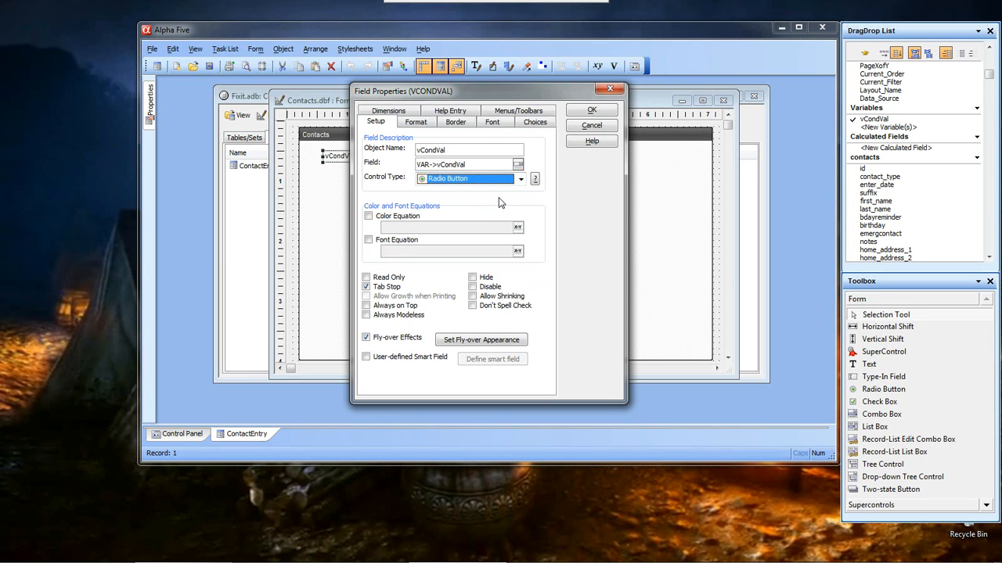
Step: Make the radio button choices User Defined, entering Personal|0 and a Business choice with its own stored value
left_click(545, 125)
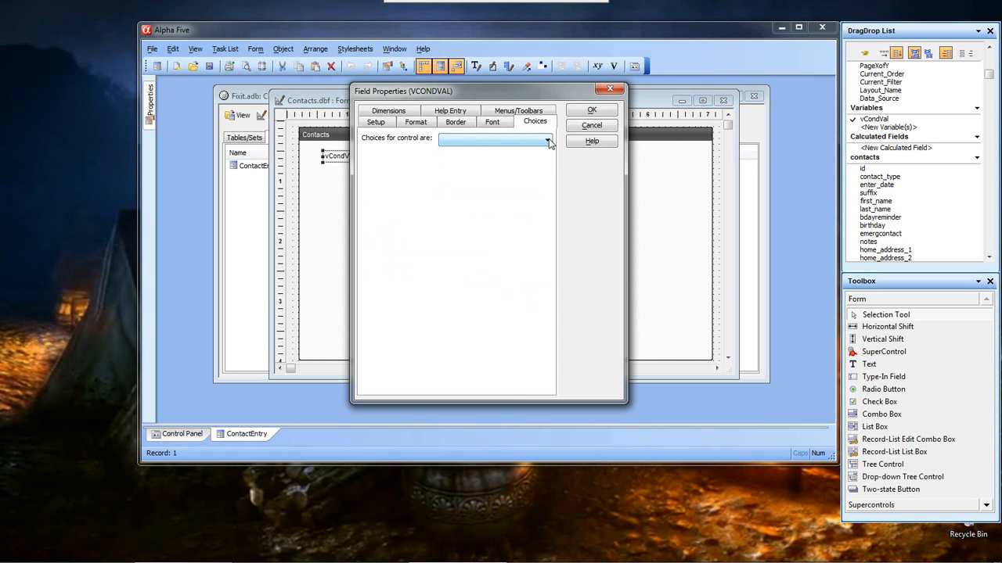
left_click(548, 141)
left_click(513, 151)
left_click(430, 195)
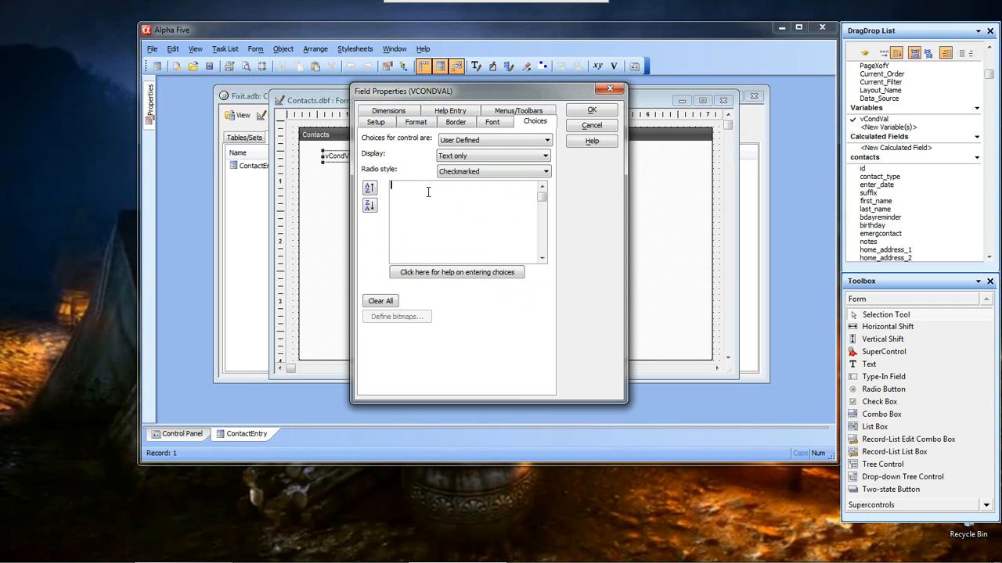
type("Personal")
type("|0 Business")
Step: Set the radio style to Indented Diamonds and apply the field properties
left_click(546, 171)
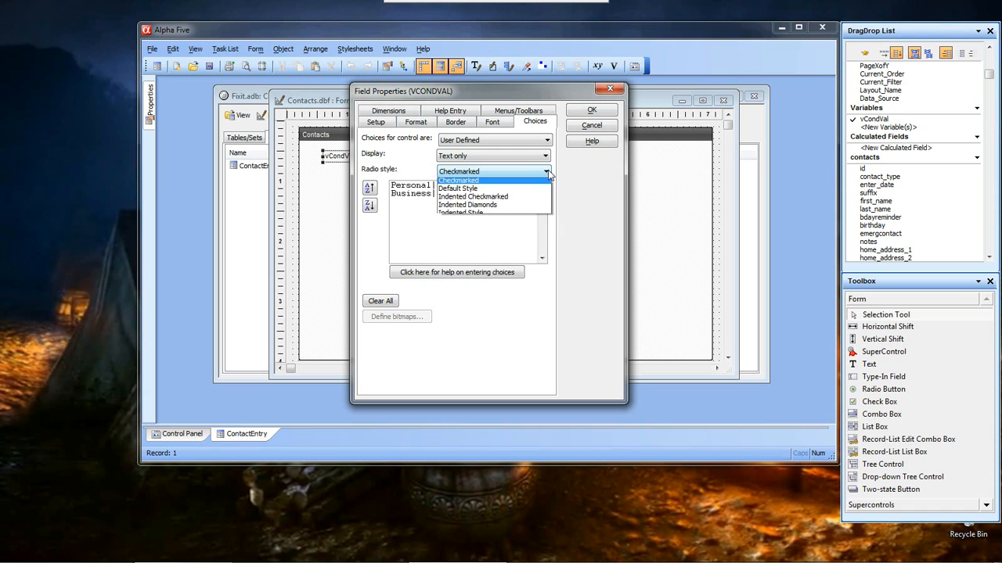
left_click(521, 208)
left_click(591, 111)
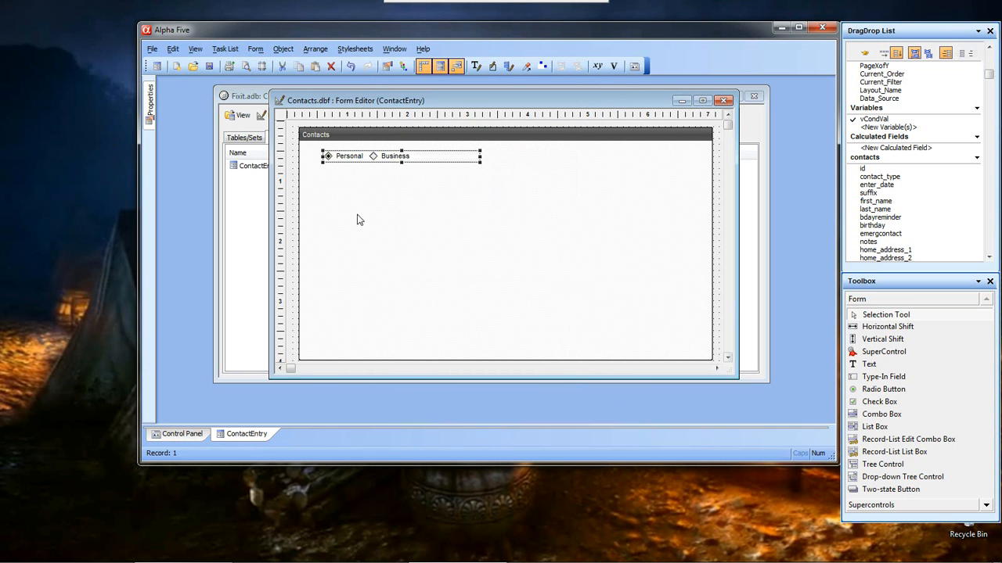
Step: Set the ContactEntry form's backdrop fill style to Gradient Radial Bottom Right
right_click(291, 252)
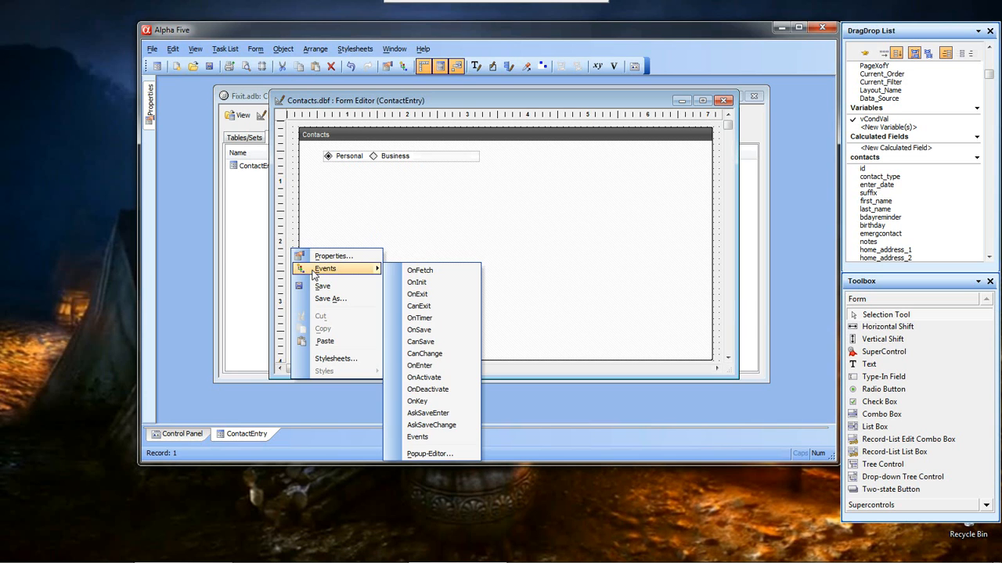
left_click(350, 258)
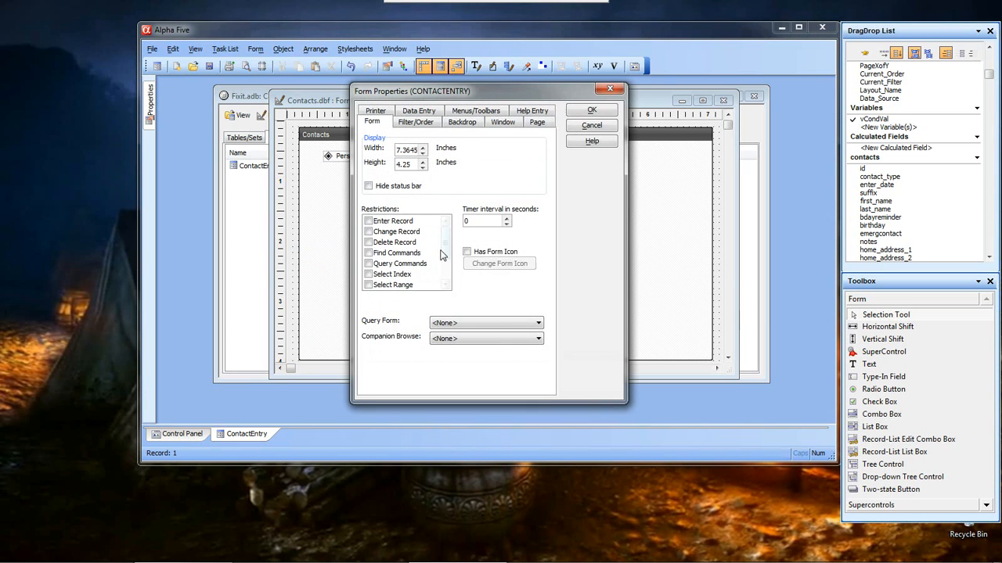
left_click(463, 122)
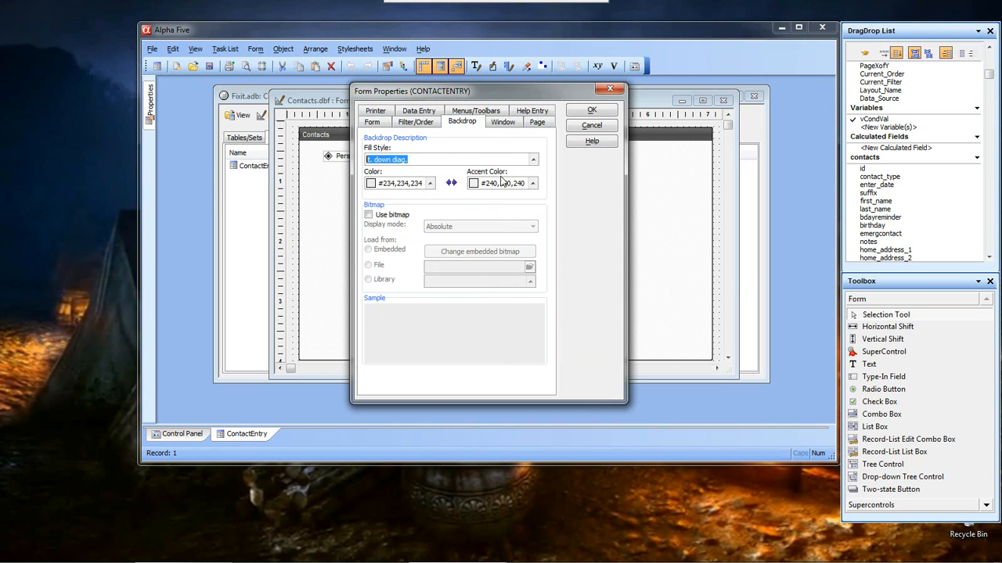
left_click(535, 162)
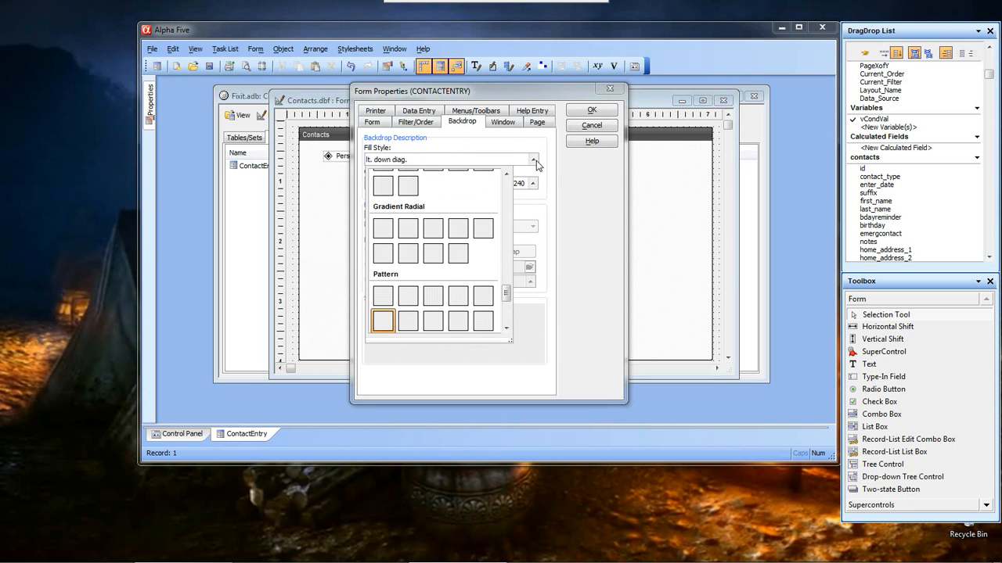
left_click(457, 254)
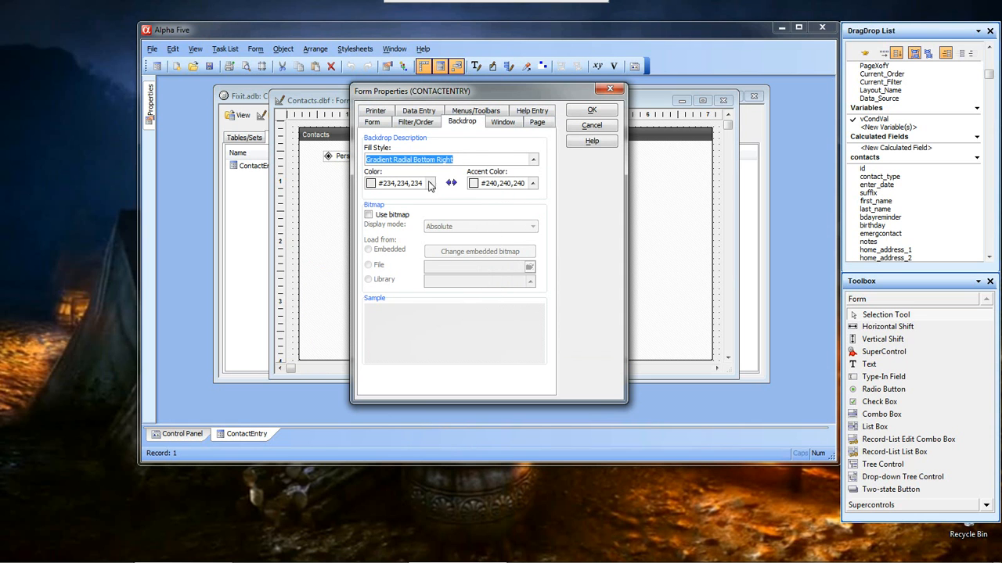
Step: Set the form backdrop's color to Dark Red and its accent color to White, and apply the form properties
left_click(430, 183)
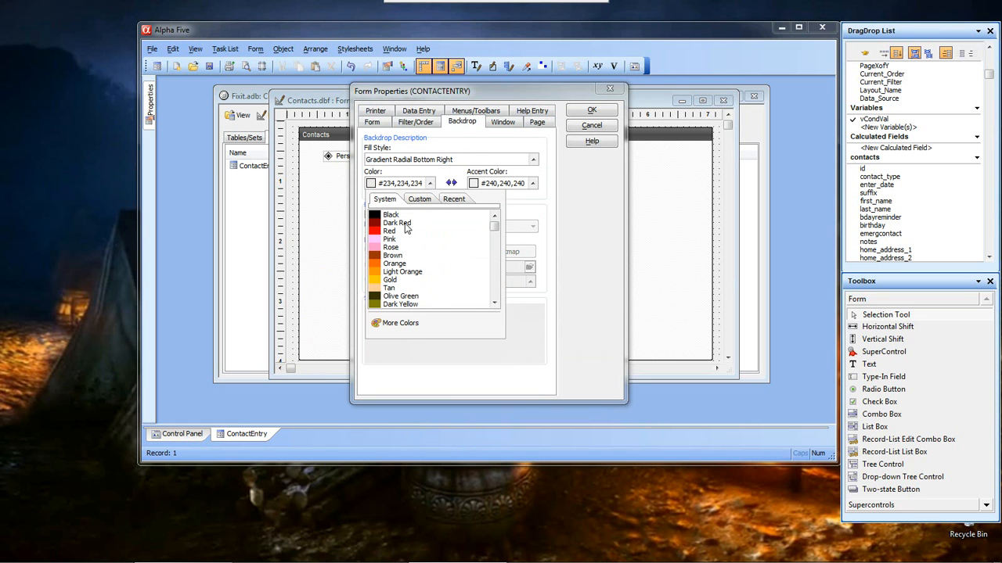
left_click(404, 225)
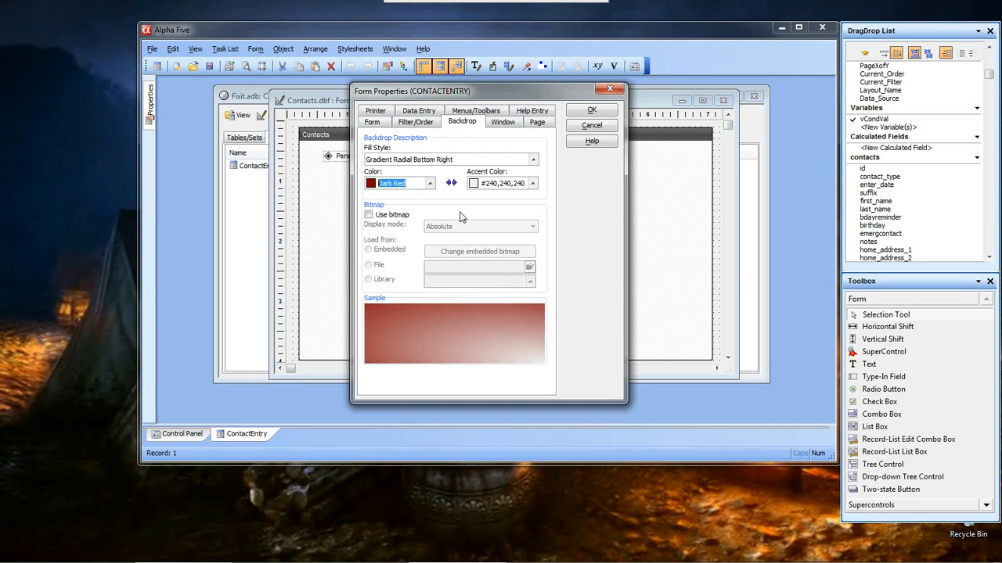
left_click(532, 184)
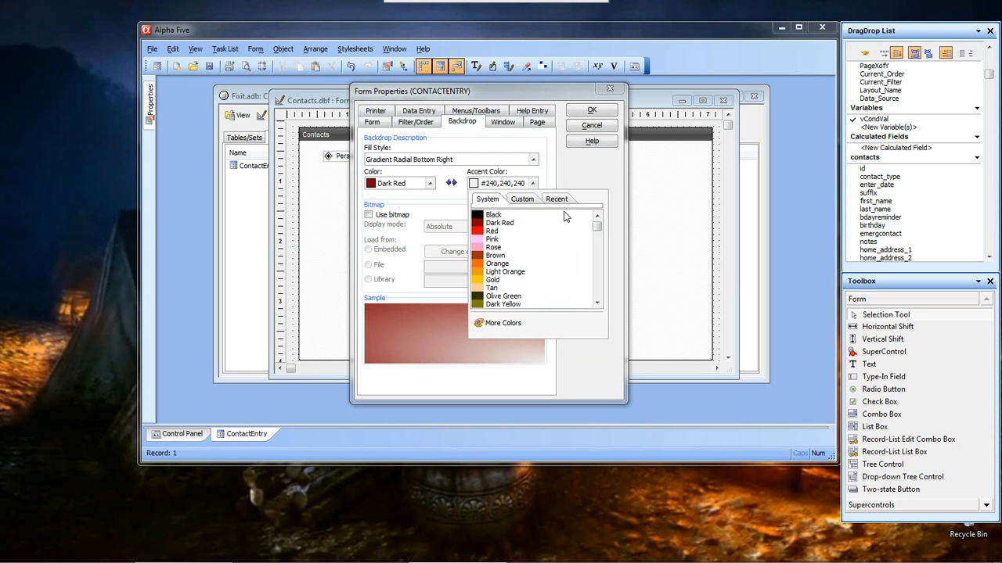
left_click(554, 199)
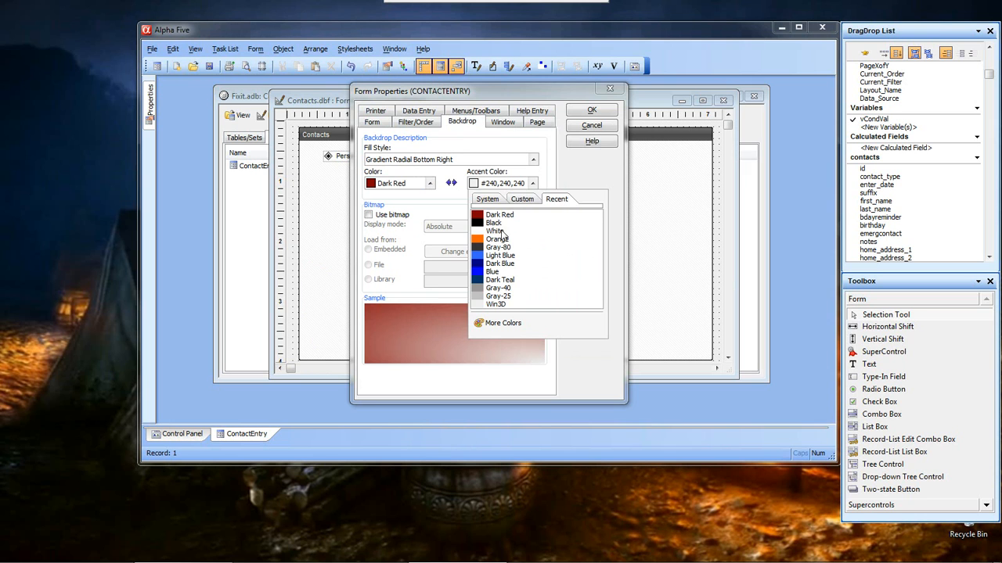
left_click(509, 232)
left_click(602, 111)
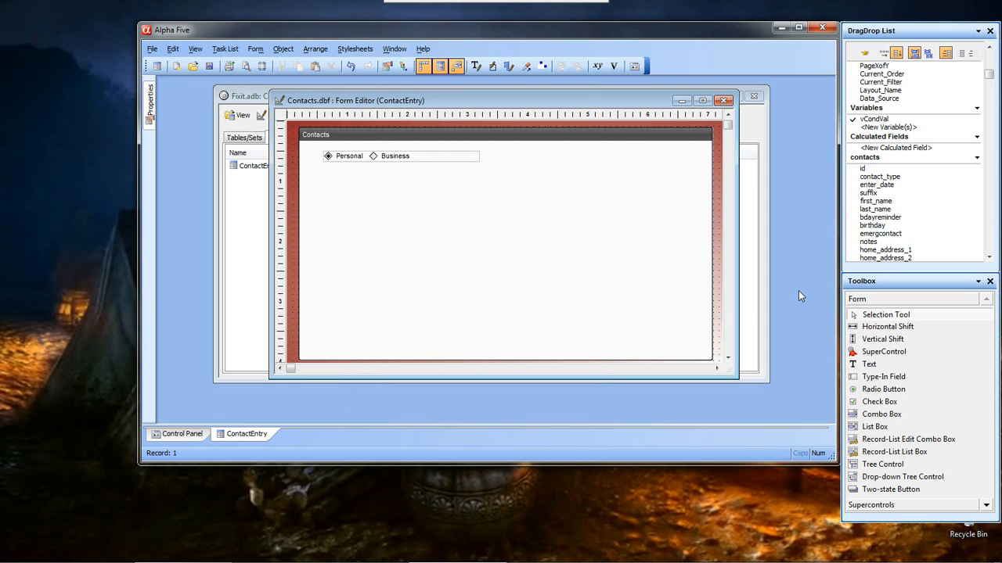
Step: Draw a Conditional Object inside the Contacts frame, filling most of the space below the Personal/Business radio buttons
left_click(987, 506)
left_click(987, 506)
left_click_drag(987, 509, 991, 509)
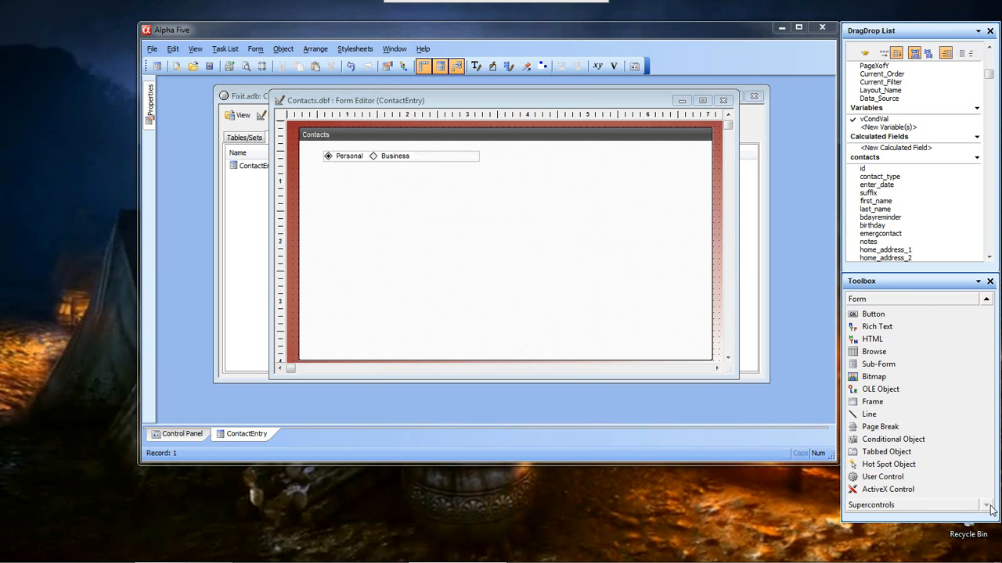
left_click(891, 443)
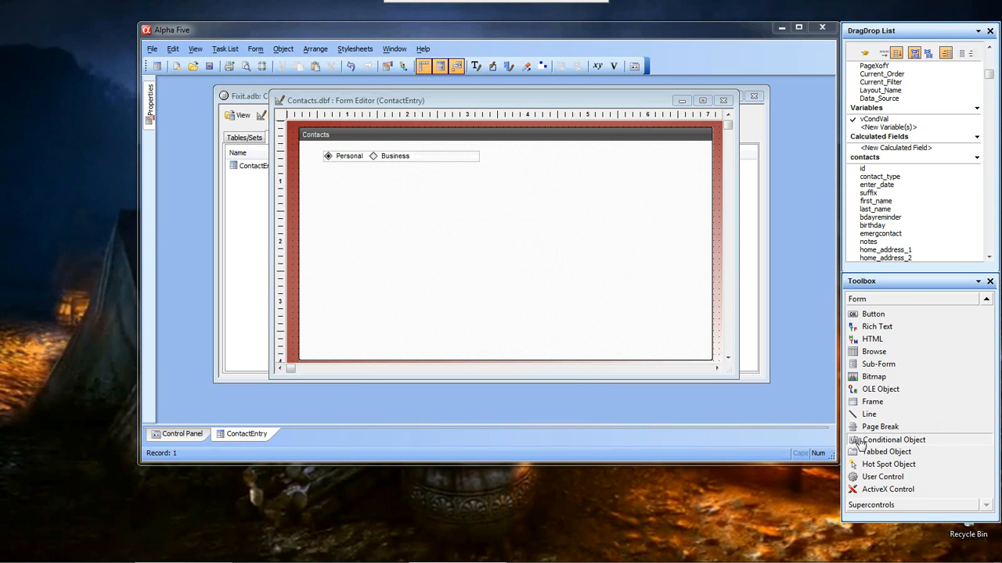
left_click(328, 179)
left_click_drag(323, 175, 696, 345)
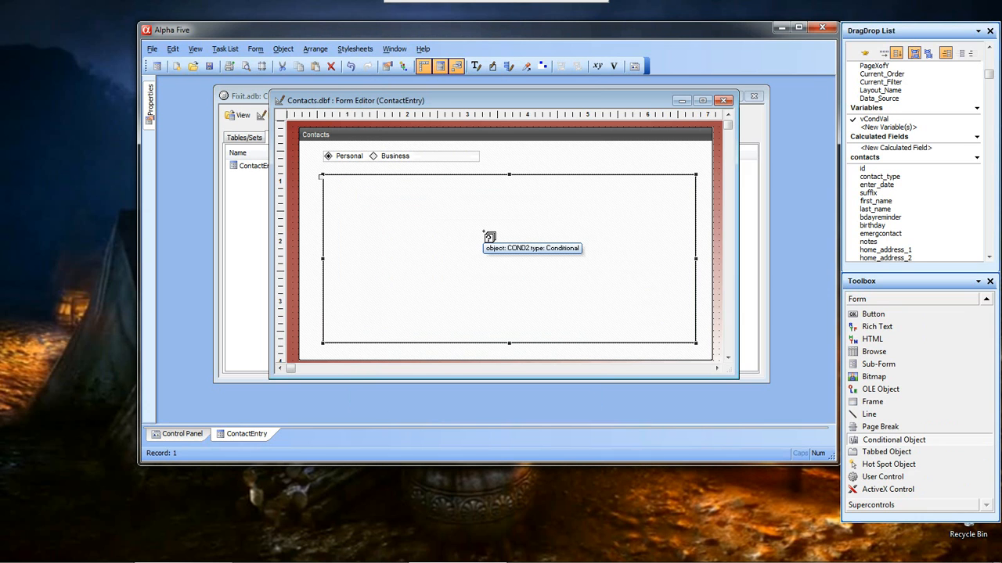
Step: Add a condition to the conditional object with the expression Var->vCondVal= 0, using the session variable, and label it Personal
right_click(483, 231)
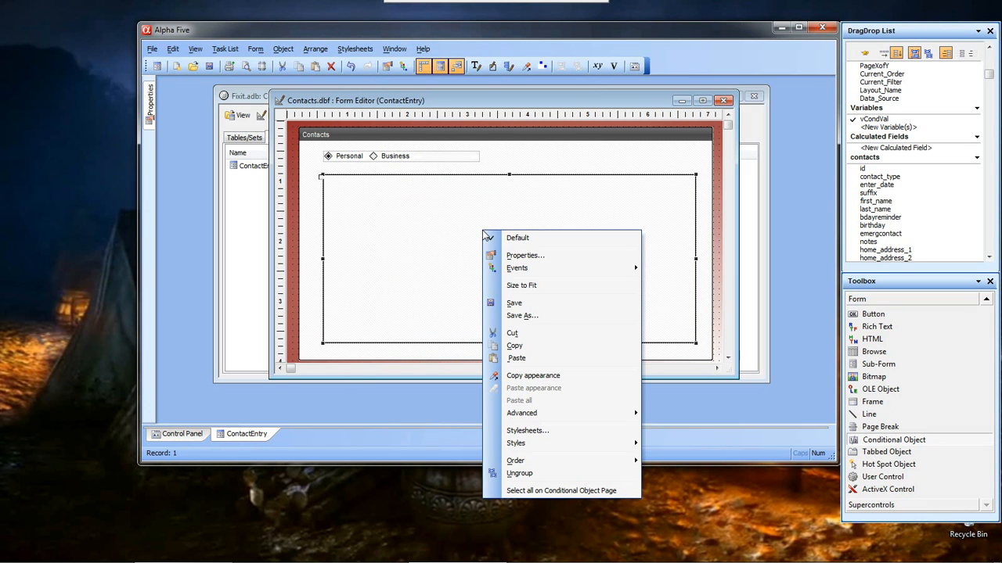
left_click(533, 259)
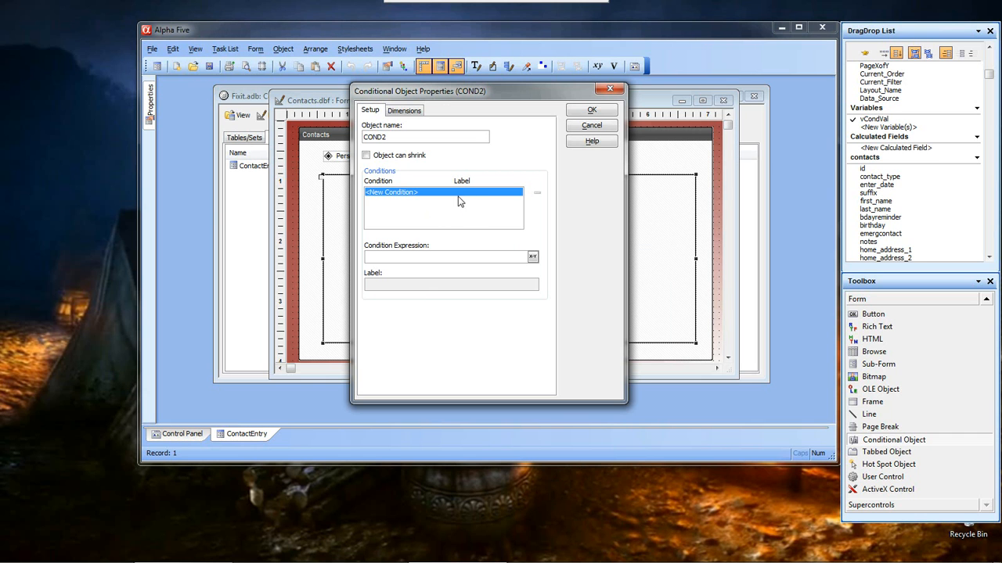
left_click(533, 258)
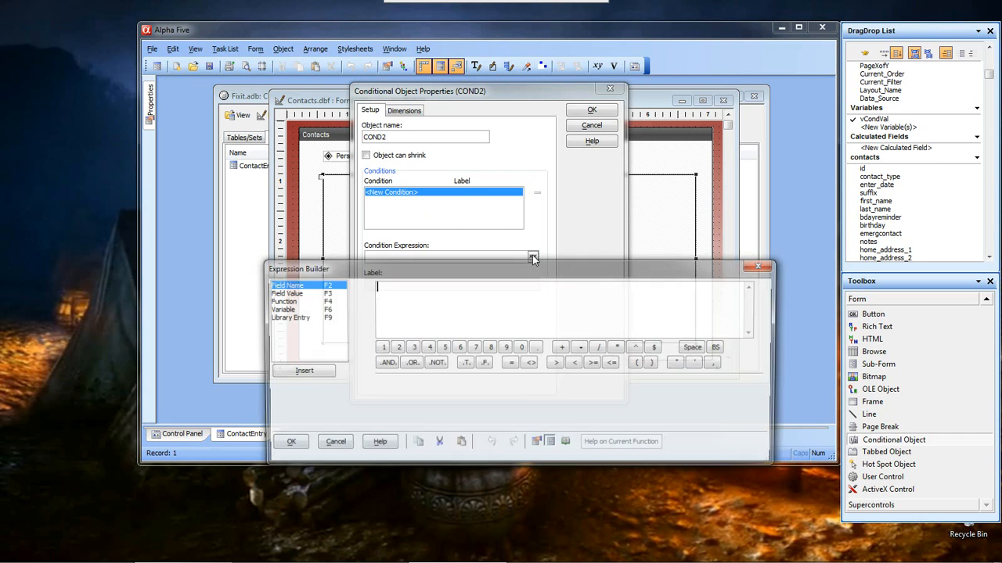
double_click(290, 310)
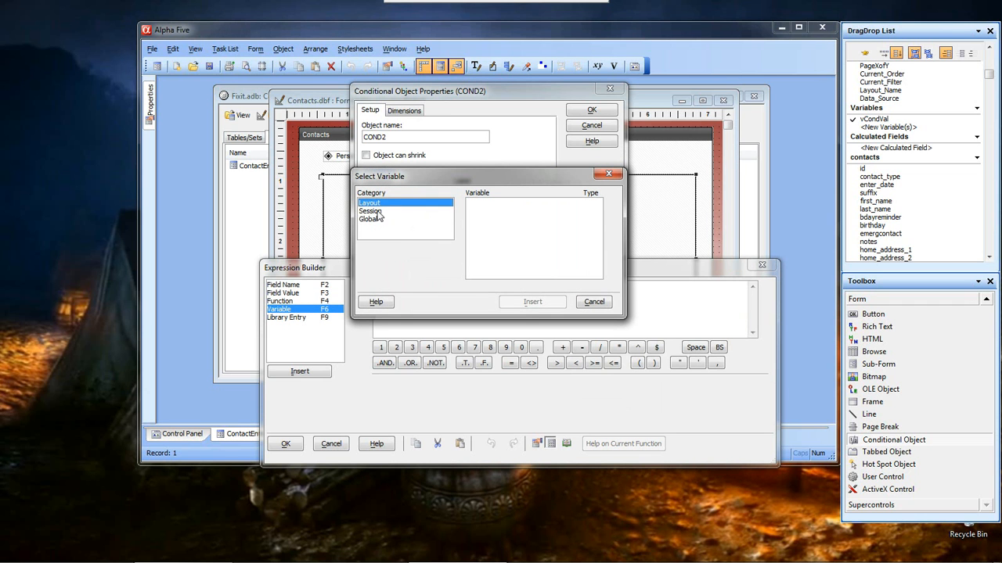
left_click(377, 211)
double_click(498, 213)
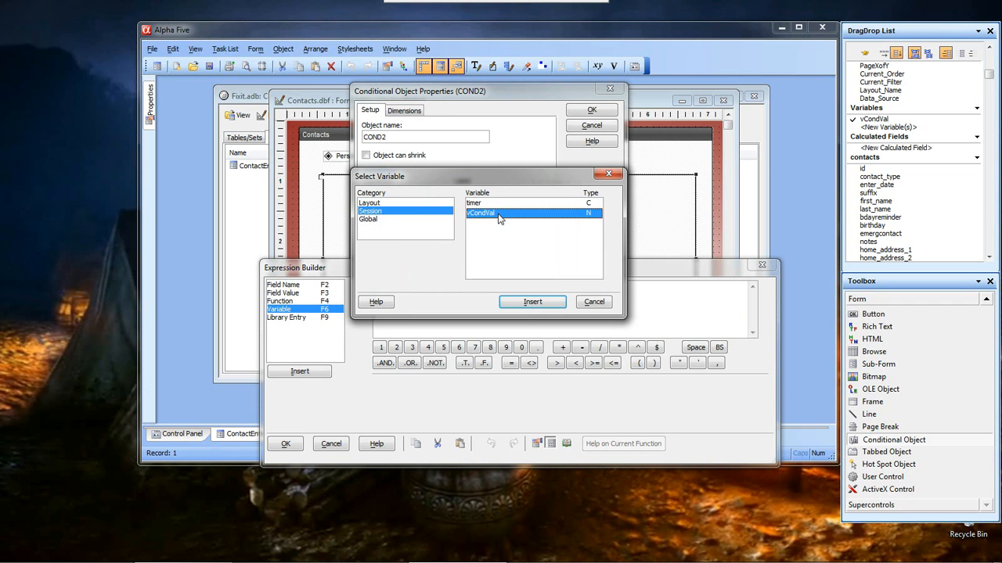
type("= 0")
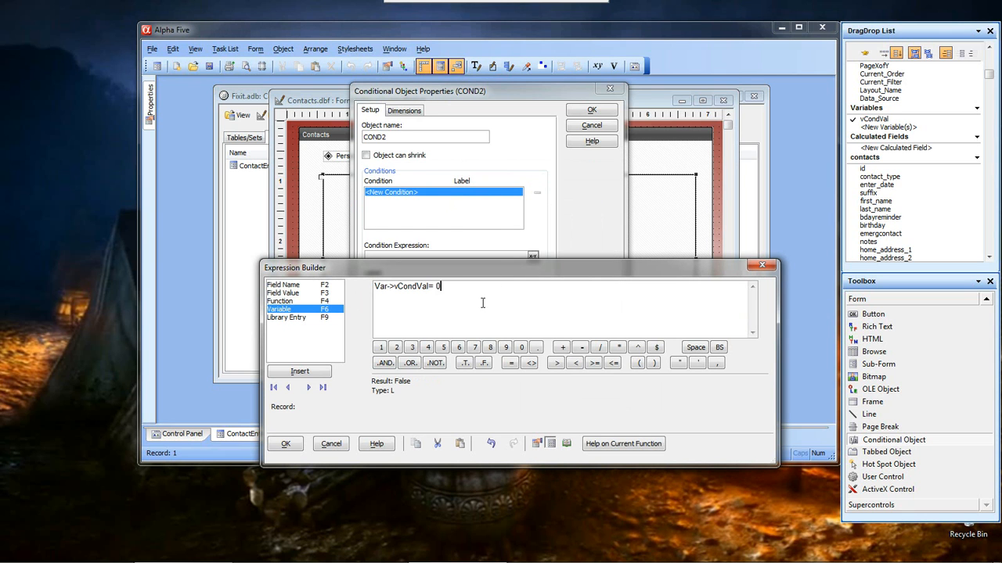
left_click(286, 444)
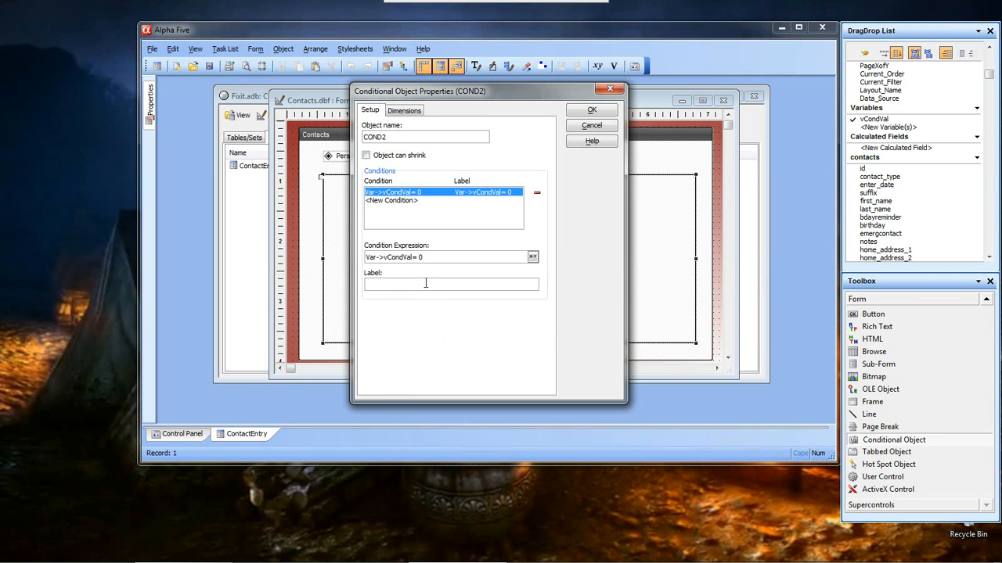
type("Personal")
Step: Copy the Personal condition's expression into a second condition as Var->vCondVal= 1, label it Business and apply the properties
left_click_drag(439, 257, 345, 256)
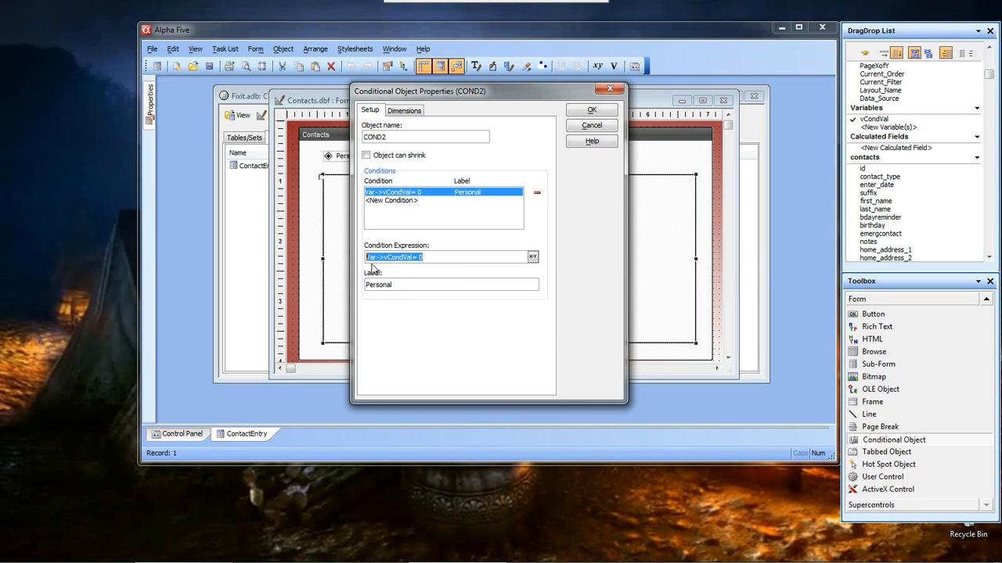
right_click(401, 258)
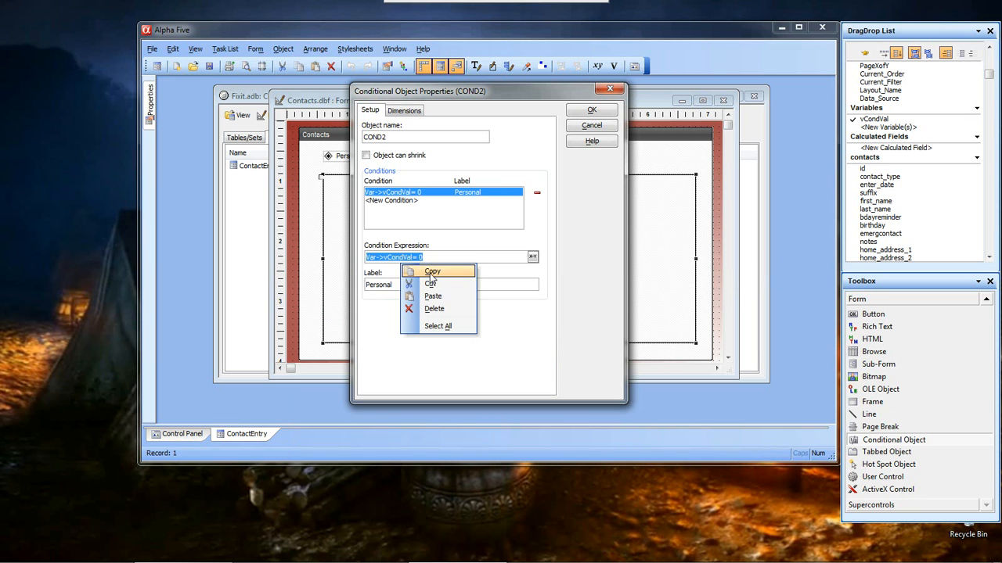
left_click(431, 275)
left_click(398, 202)
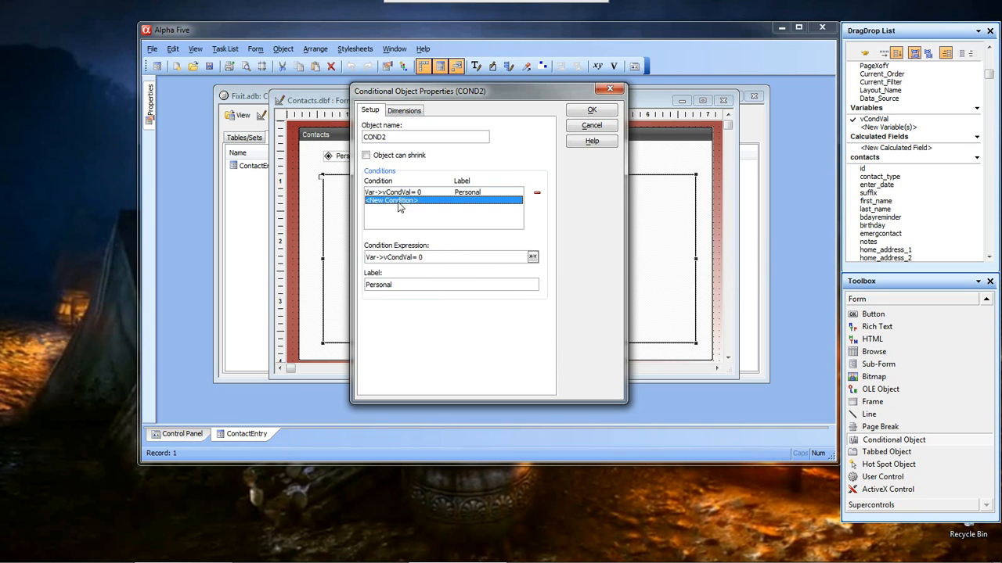
left_click(415, 256)
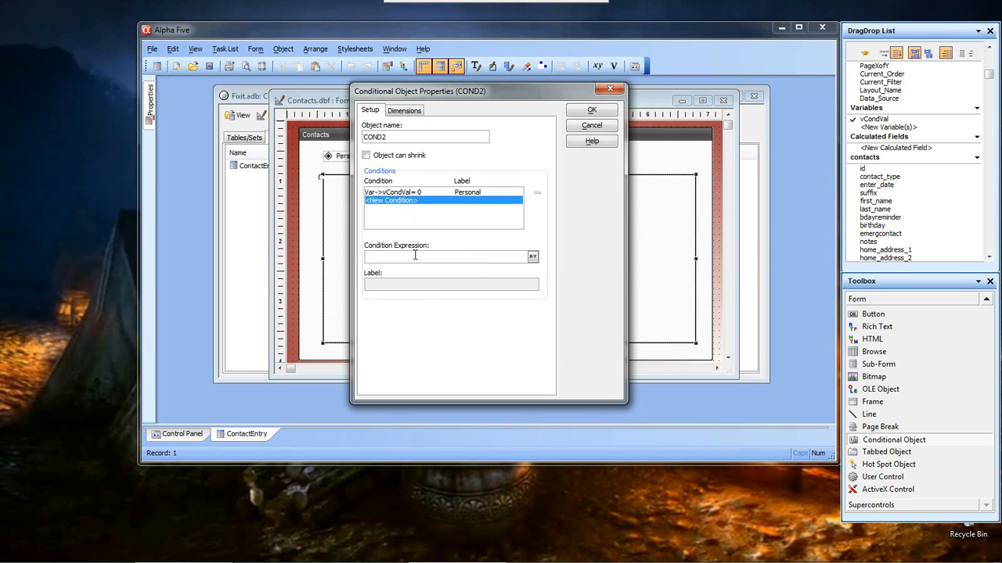
right_click(415, 257)
left_click(444, 297)
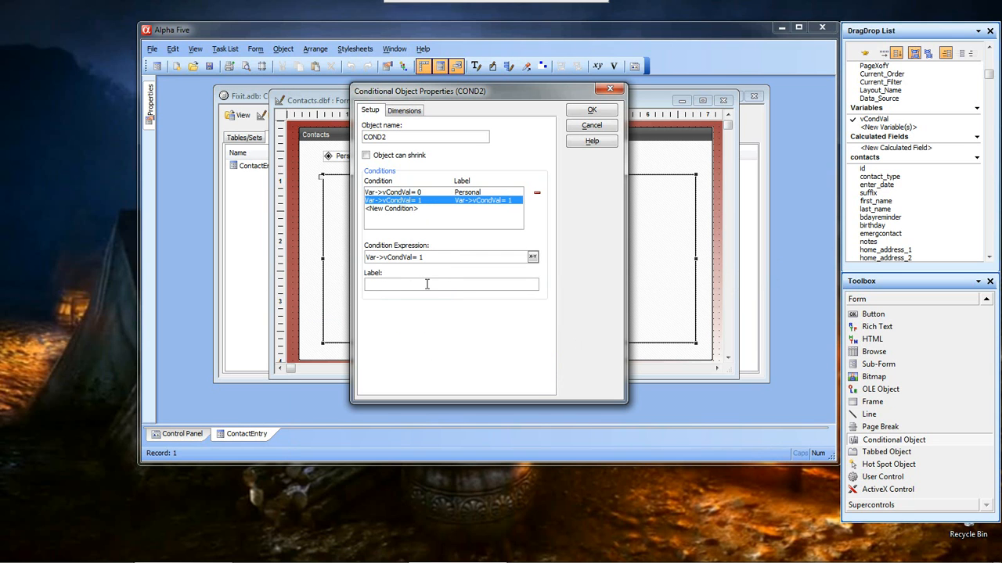
type("Busine")
left_click(592, 110)
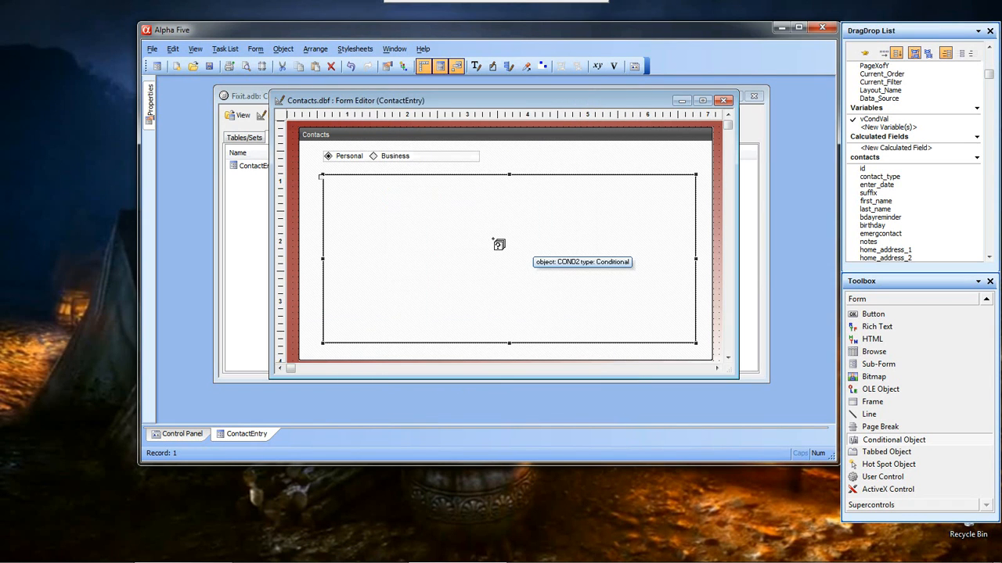
Step: Place the first_name, last_name, home_address_1, home_address_2, home_city, home_state and home_zip fields on the conditional object's Personal page
left_click(493, 239)
right_click(493, 239)
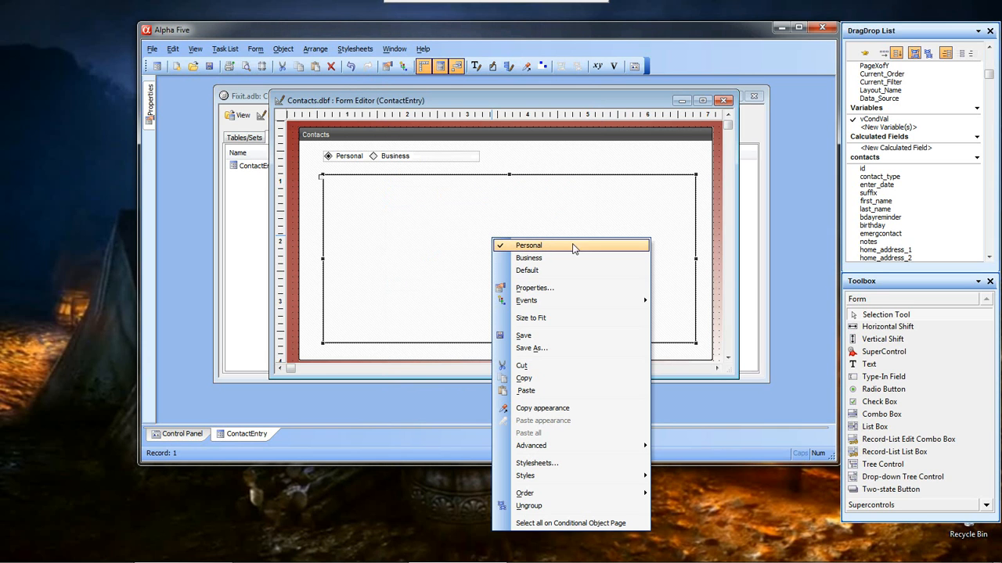
left_click(599, 226)
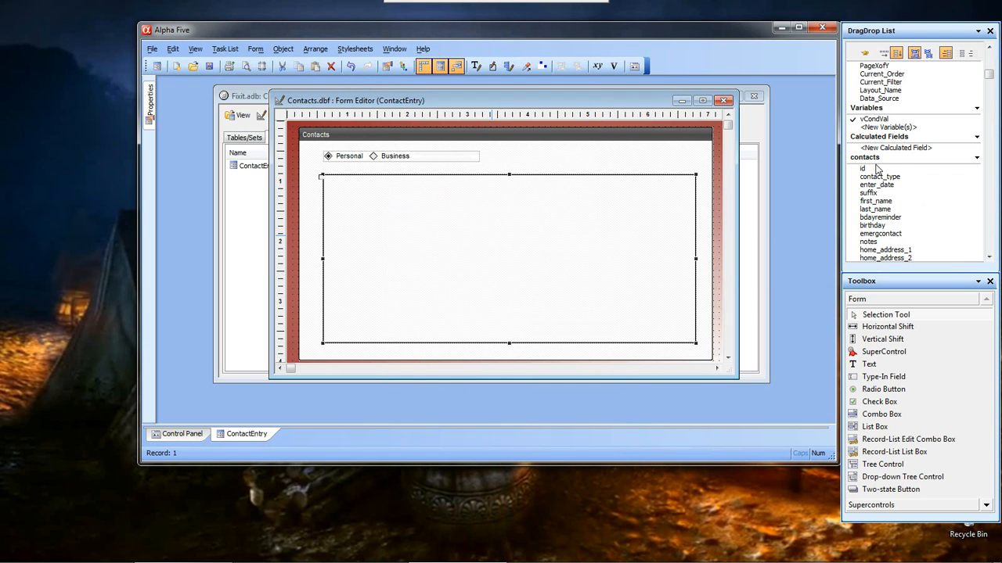
left_click(887, 202)
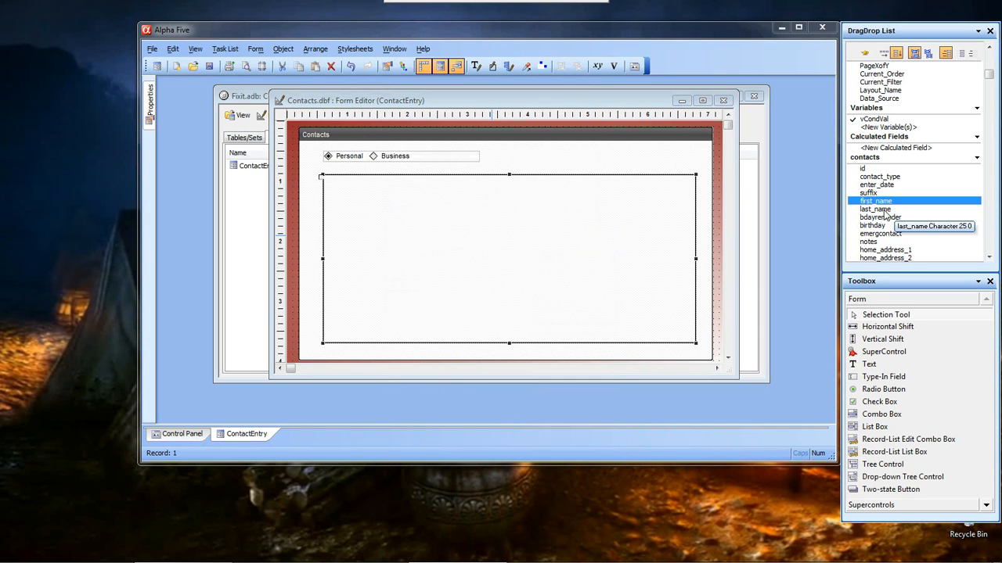
left_click(885, 209, "ctrl")
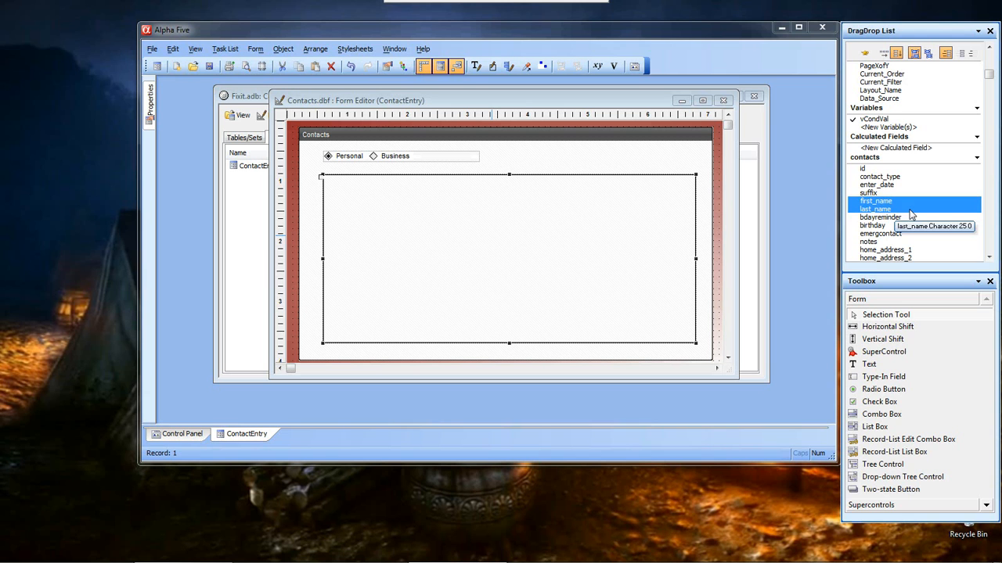
left_click(886, 251, "ctrl")
left_click(886, 258, "ctrl")
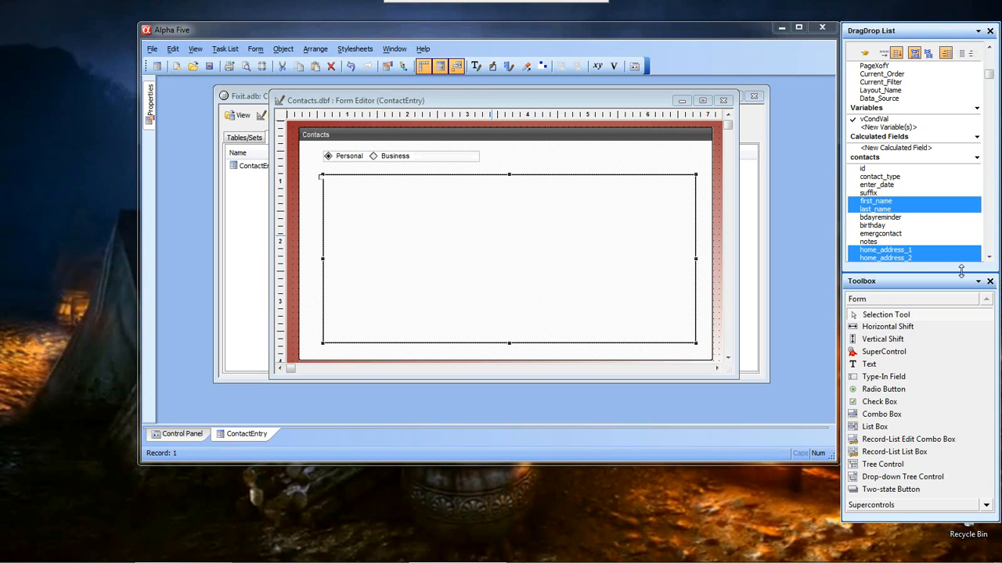
left_click(990, 257)
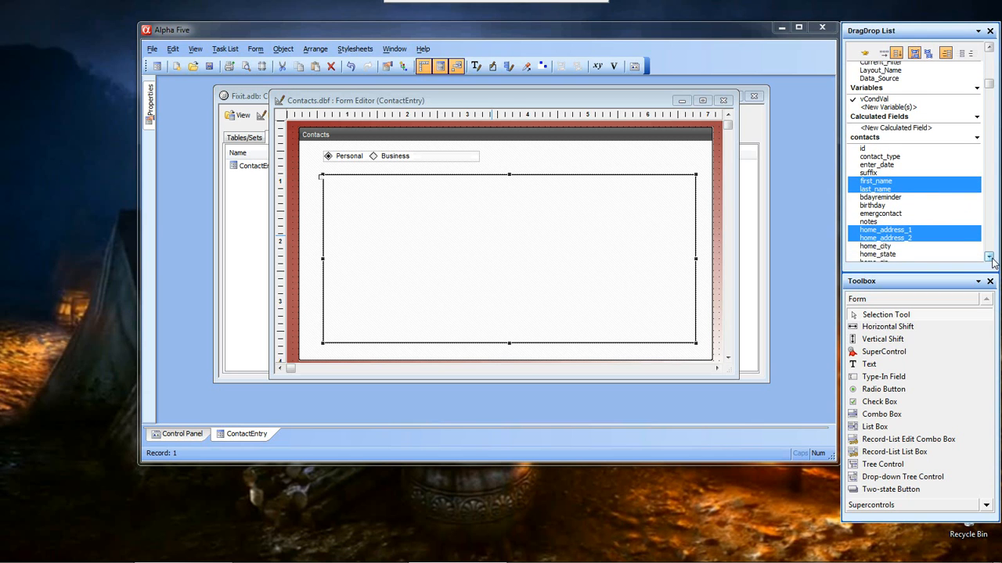
left_click(881, 227, "ctrl")
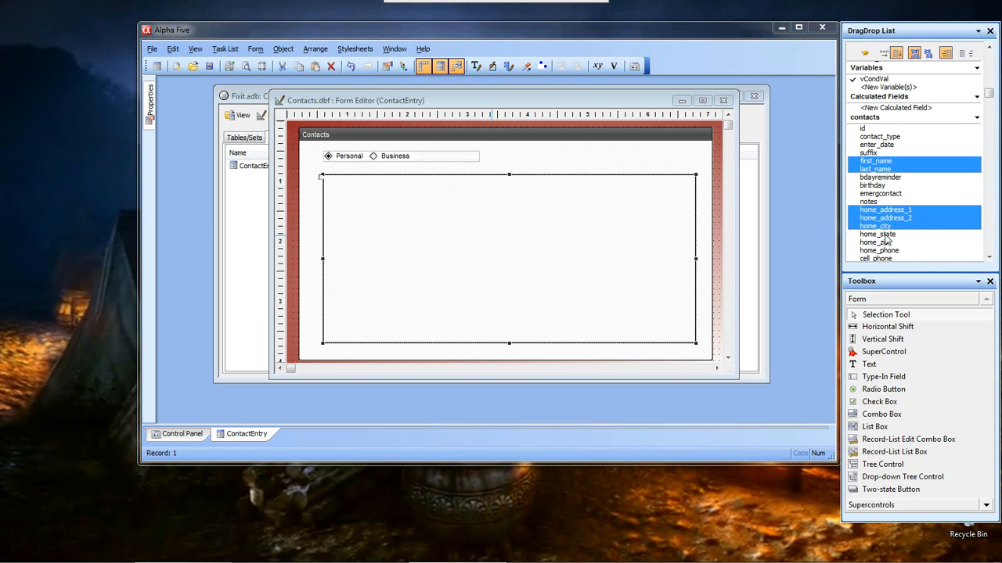
left_click(885, 235, "ctrl")
left_click(886, 244, "ctrl")
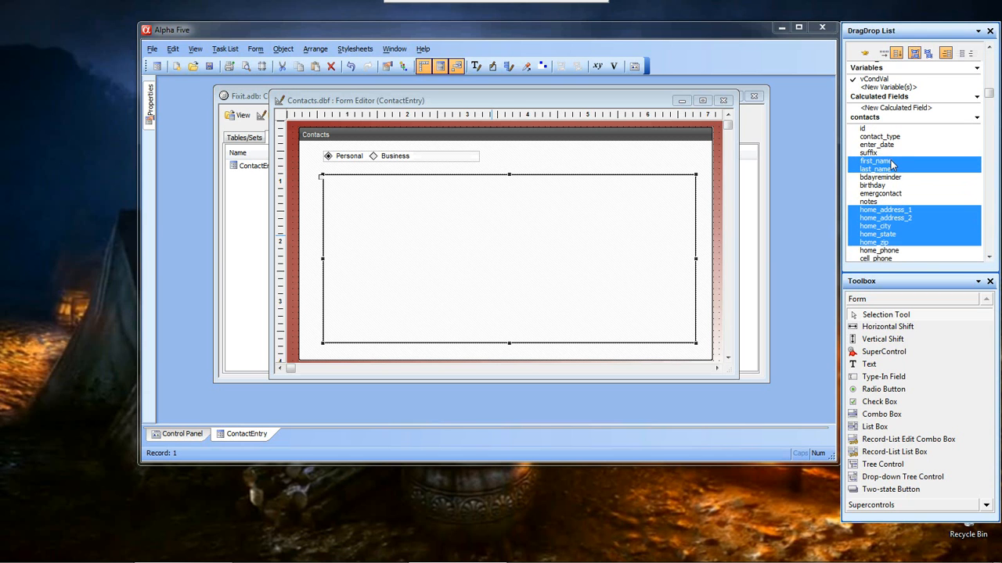
left_click_drag(890, 162, 347, 195)
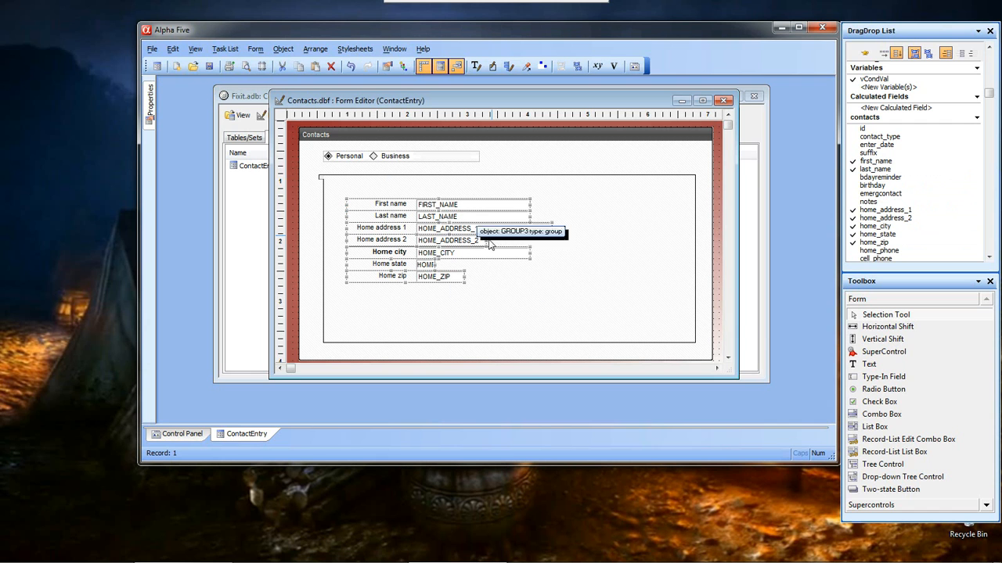
Step: Switch the conditional object to its Business page
left_click(517, 321)
right_click(517, 320)
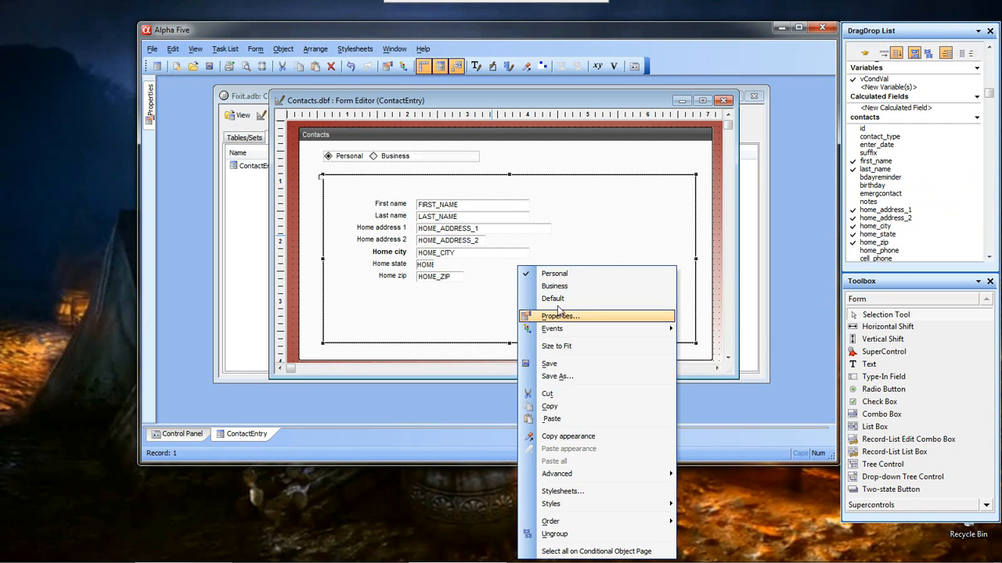
left_click(579, 288)
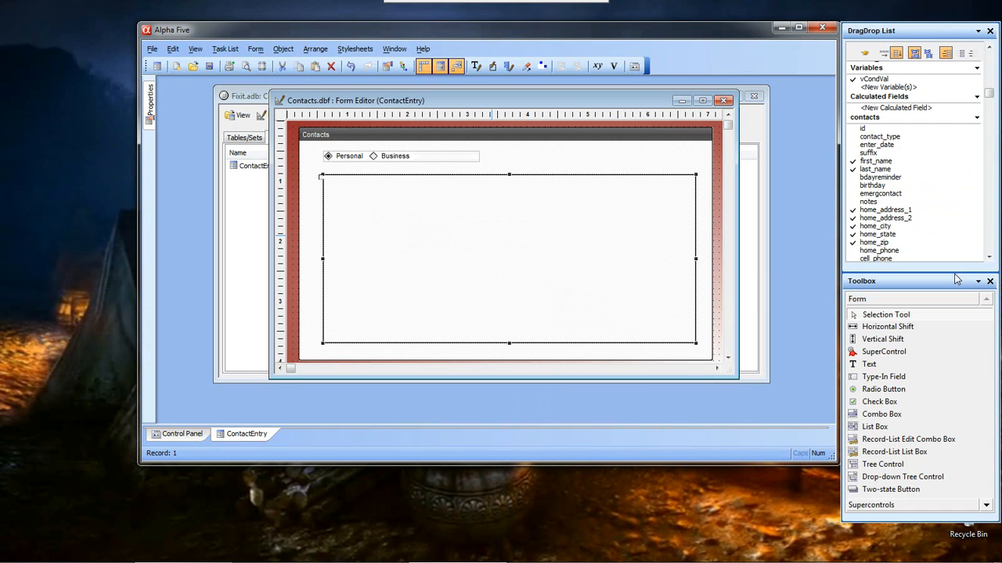
Step: Place the company_name, dba_name, bill_address1, bill_address2, bill_city, state and zip fields on the conditional object's Business page and save the form
left_click(990, 259)
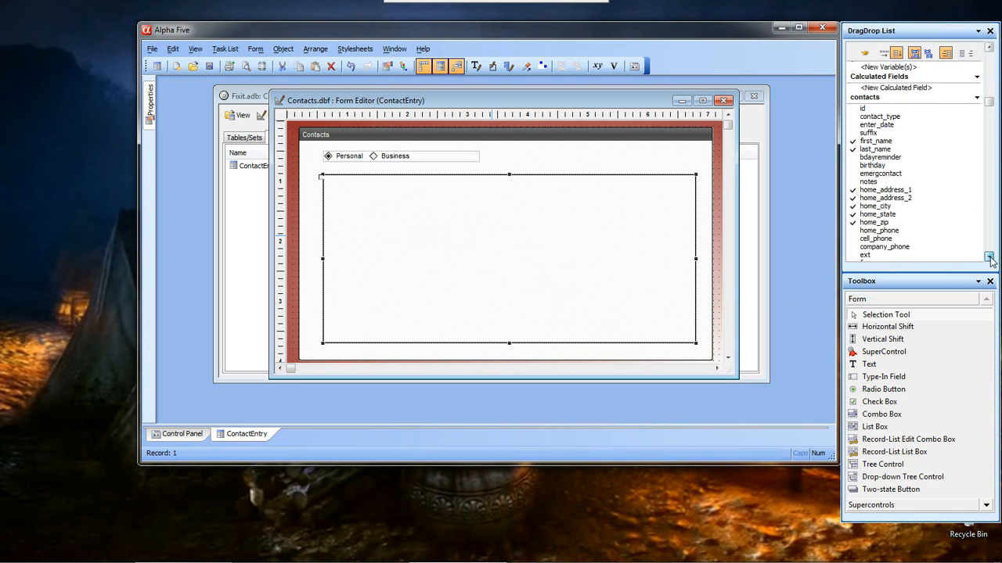
left_click(990, 259)
left_click(990, 259)
left_click(990, 259)
left_click(892, 201)
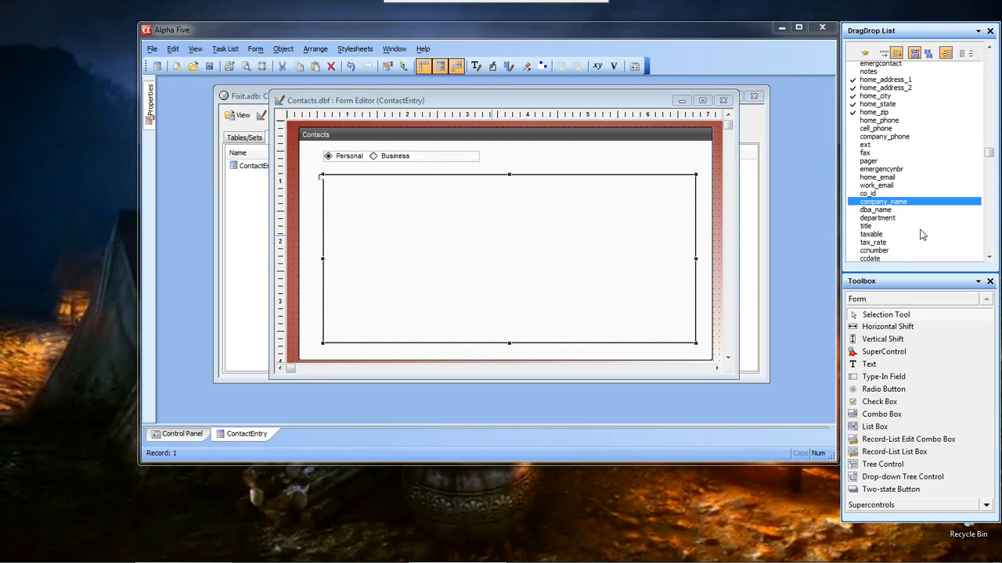
left_click(885, 210, "ctrl")
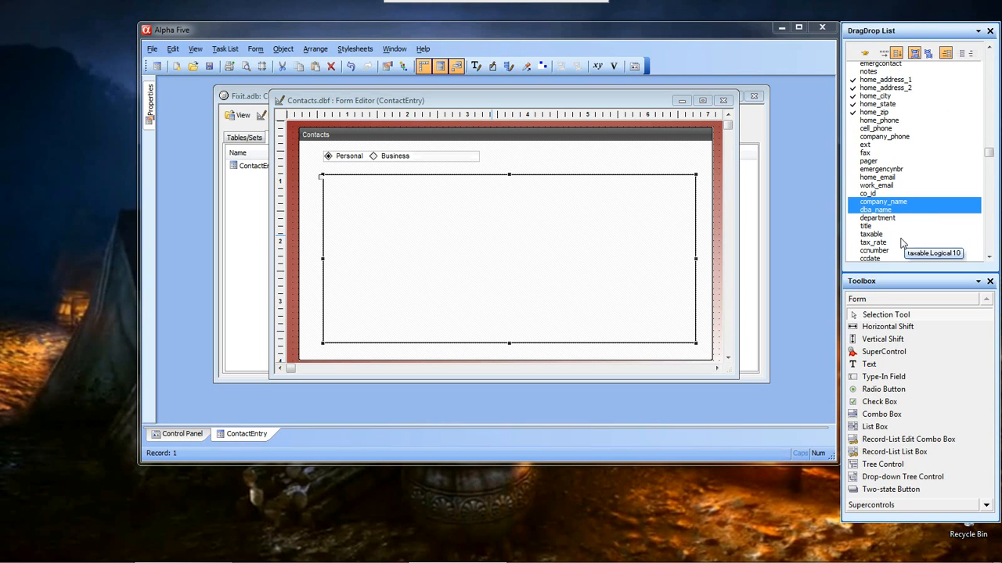
left_click(990, 259)
left_click(990, 258)
left_click(990, 258)
left_click(990, 259)
left_click(990, 258)
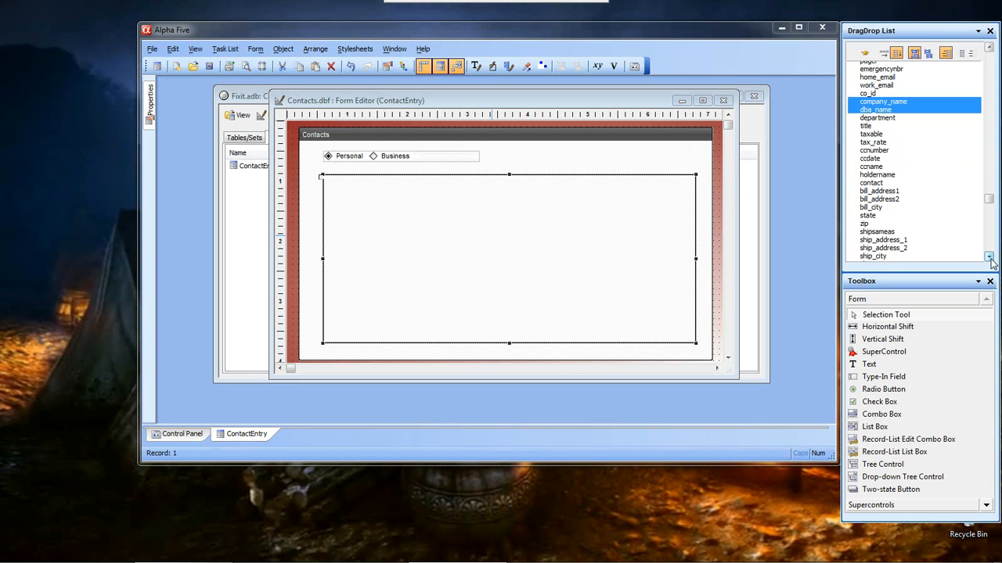
left_click(885, 191, "ctrl")
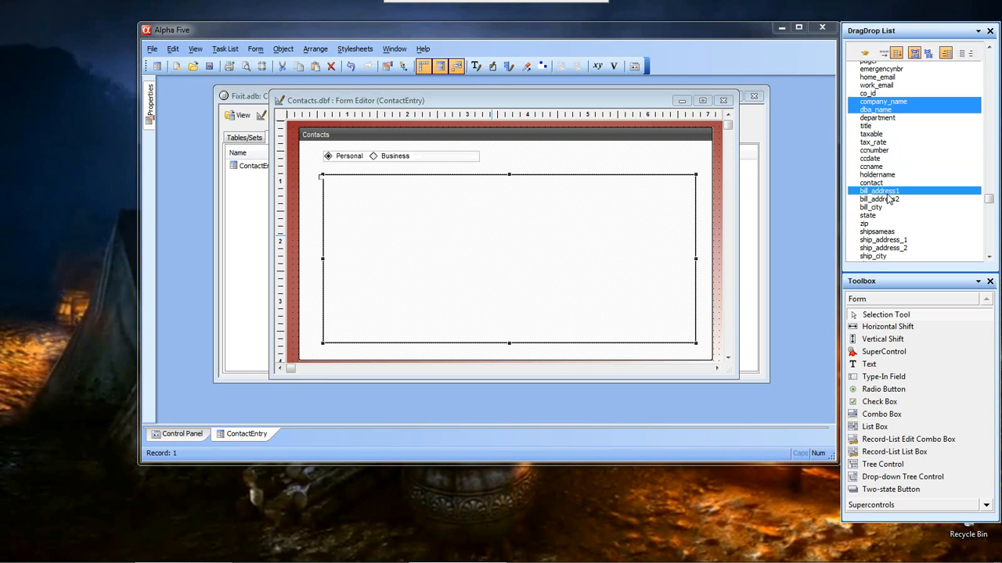
left_click(889, 200, "ctrl")
left_click(879, 208, "ctrl")
left_click(874, 216, "ctrl")
left_click(867, 225, "ctrl")
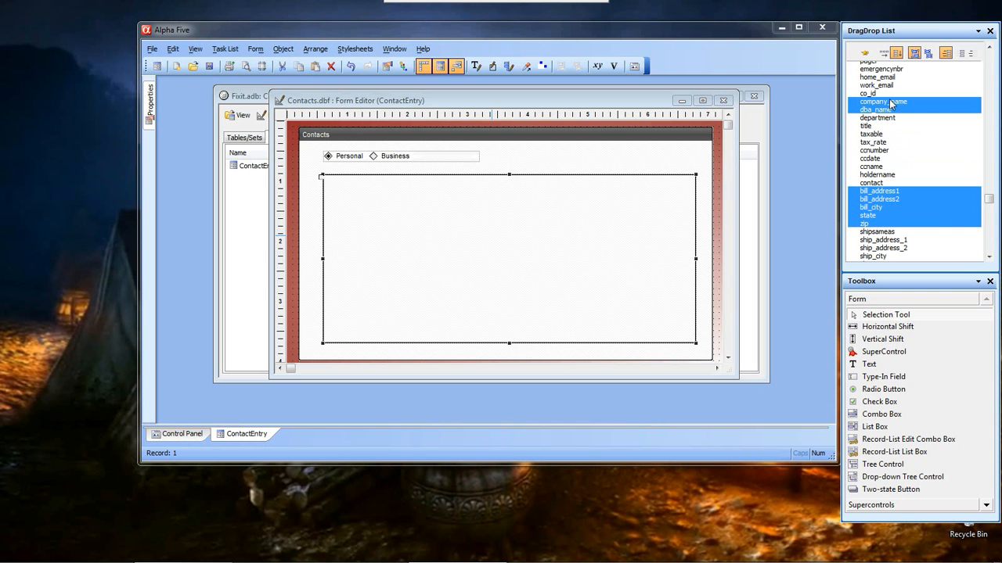
left_click_drag(890, 110, 353, 195)
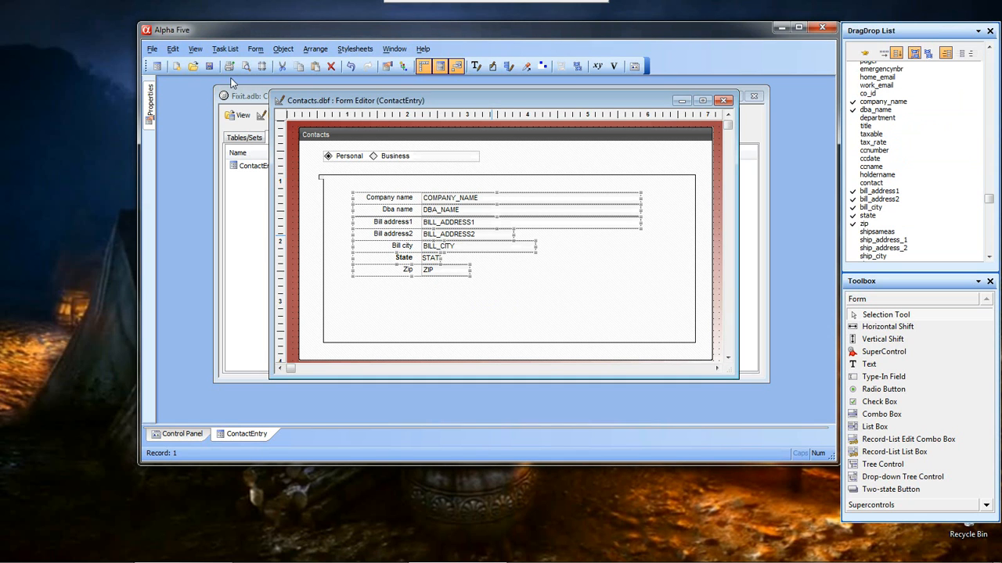
left_click(209, 67)
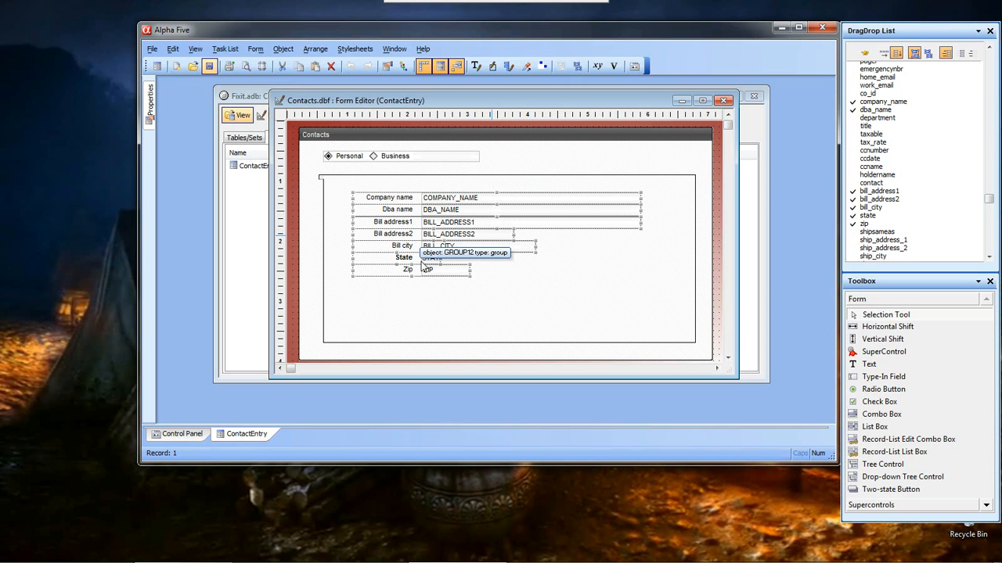
Step: Create an Xbasic script for the OnChange event of the Personal/Business radio button
left_click(436, 160)
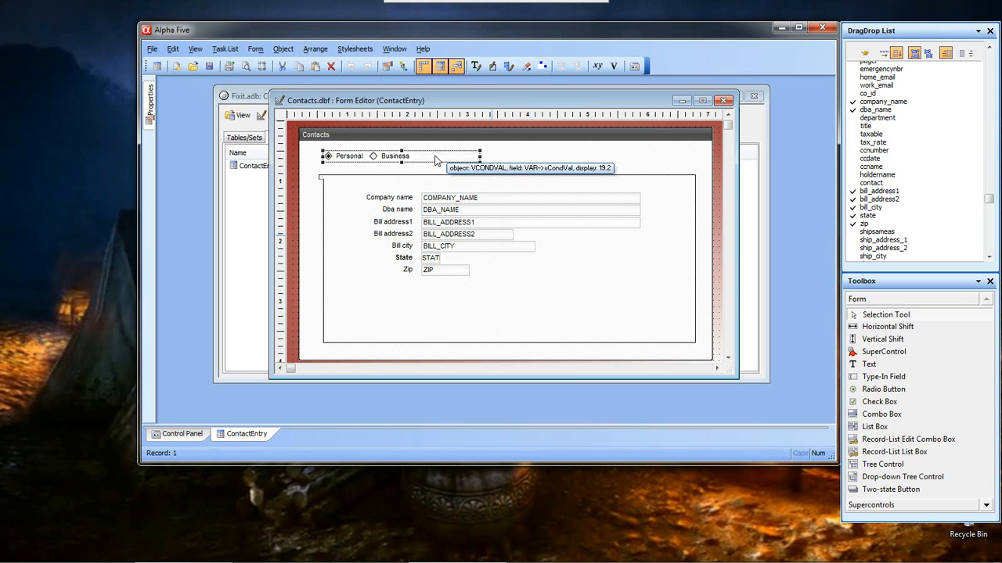
right_click(436, 161)
mouse_move(473, 177)
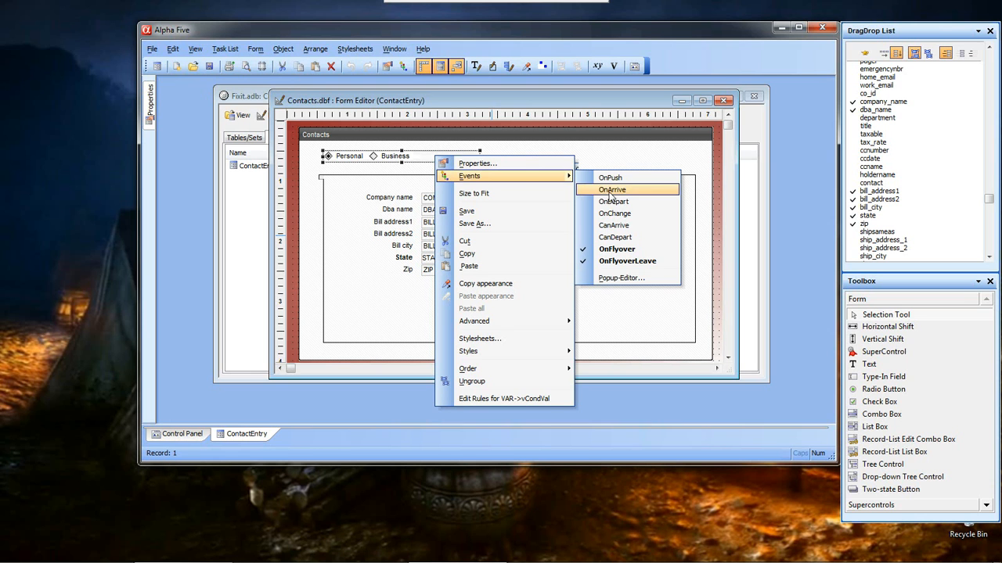
left_click(647, 220)
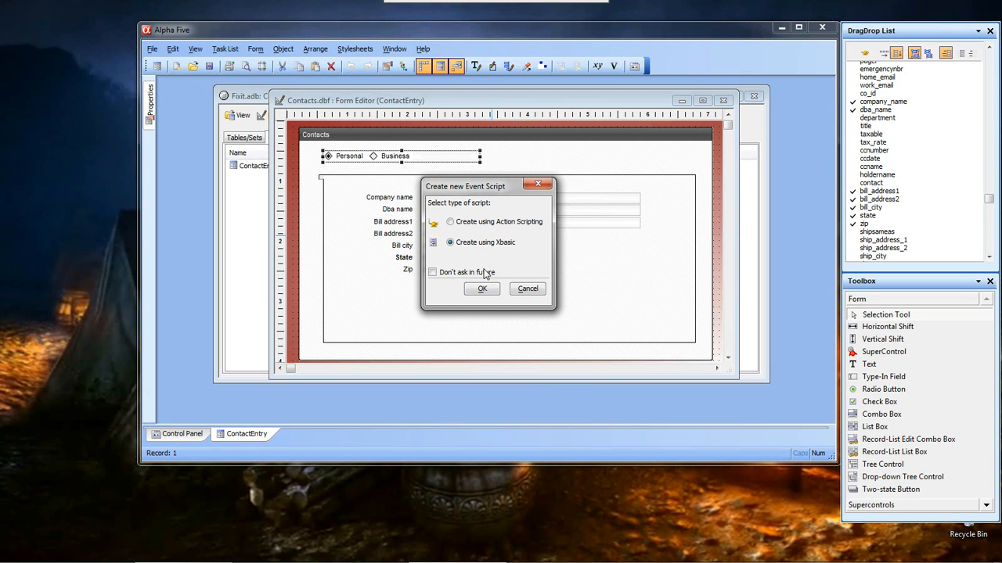
left_click(482, 289)
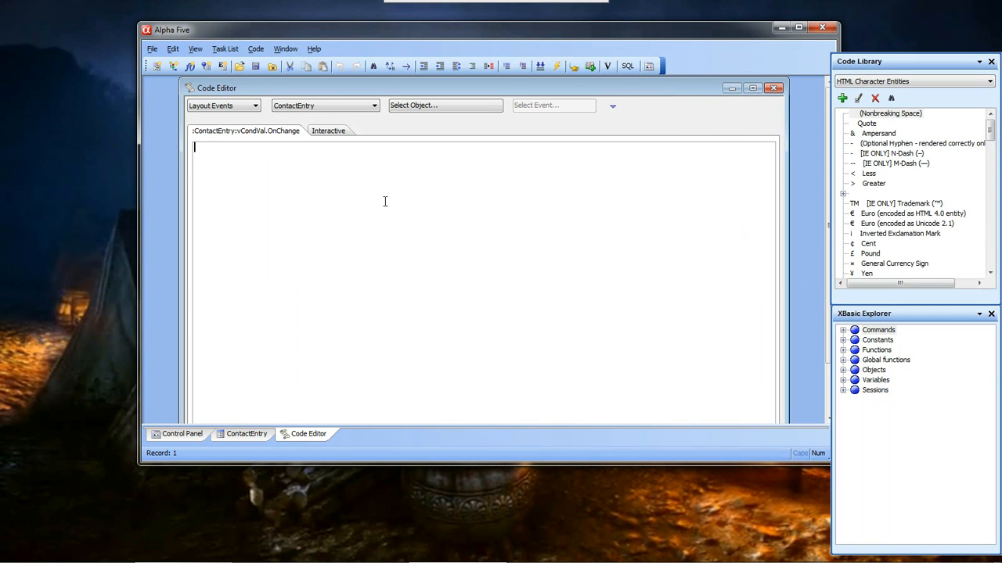
Step: Write the OnChange script as ContactEntry:cond2.Refresh() to refresh the conditional object
type("cont")
key("Down")
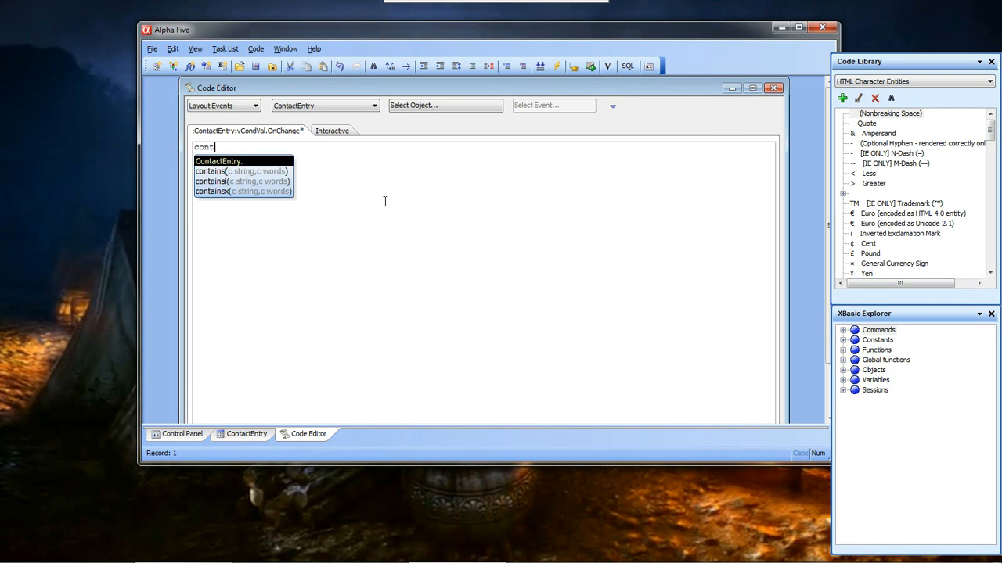
key("Return")
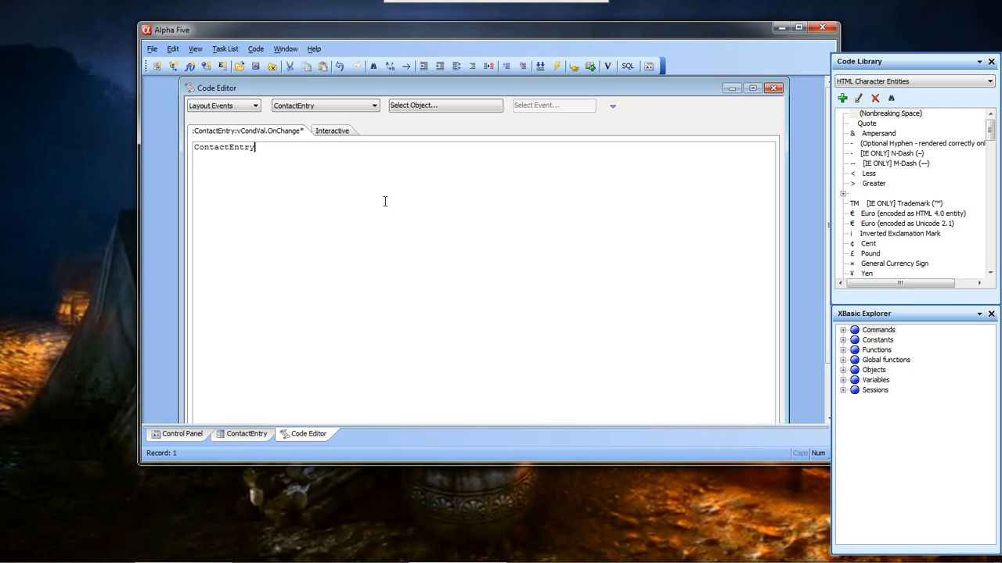
type(":")
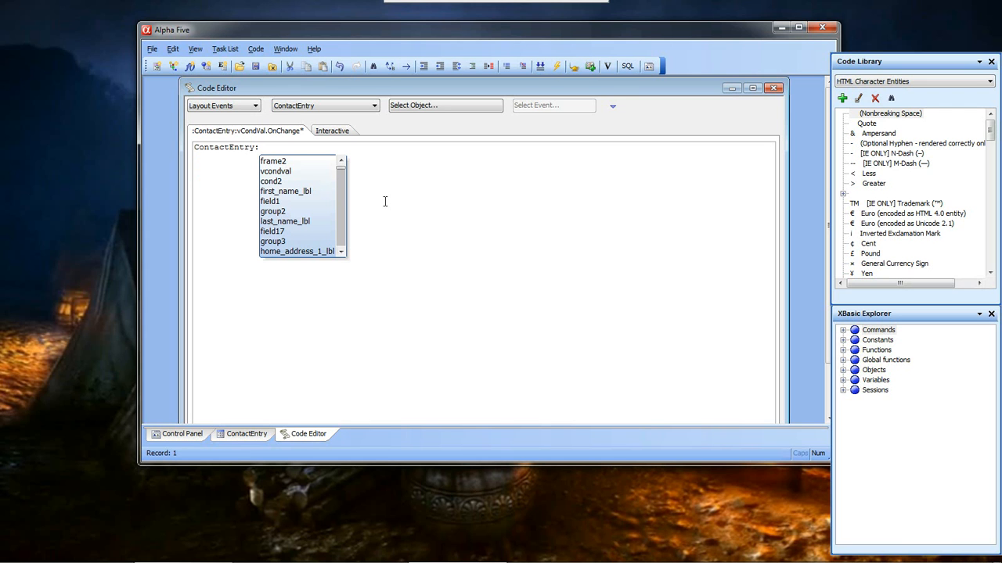
key("Down")
key("Down")
key("Down")
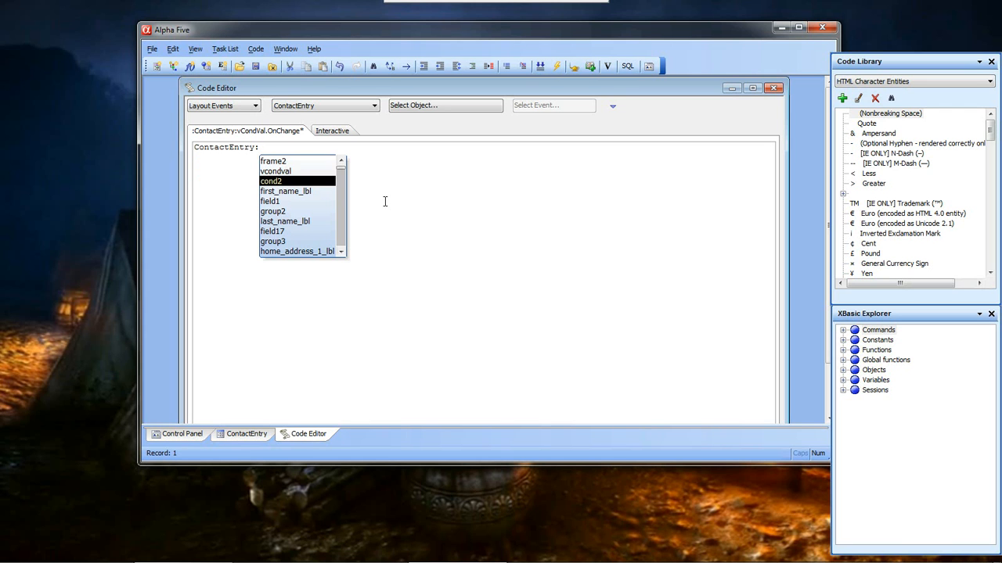
key("Return")
type(".")
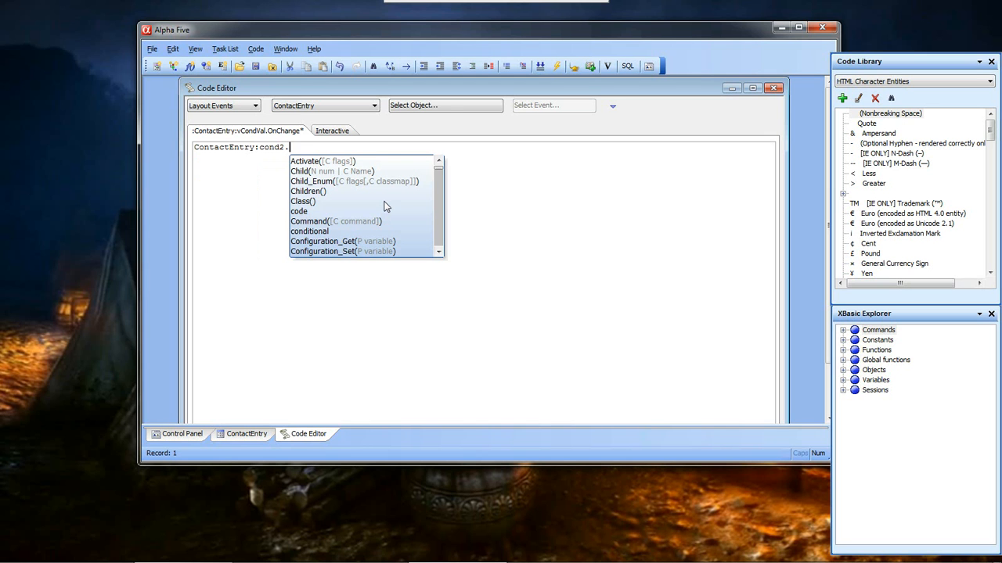
type("re")
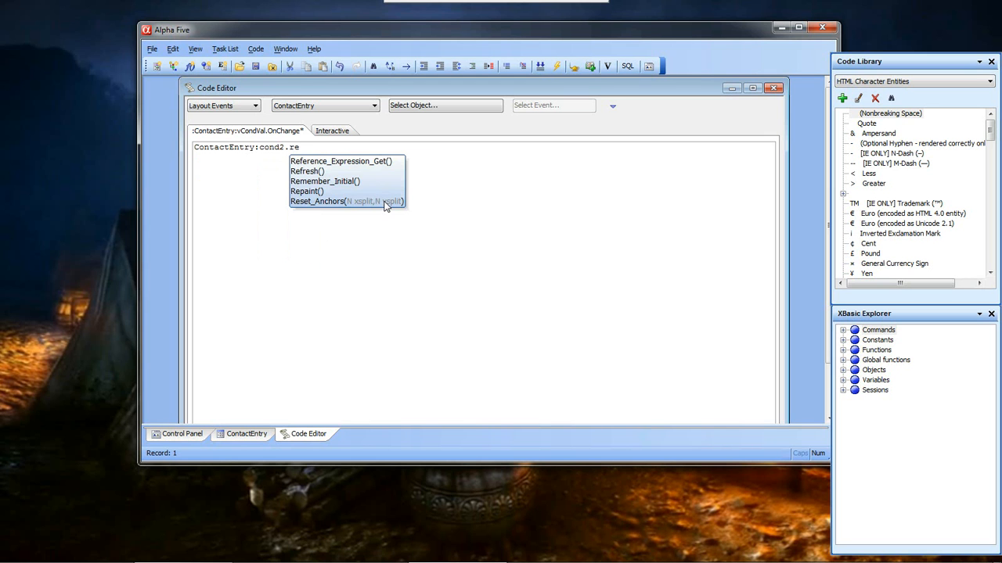
key("Down")
key("Down")
key("Return")
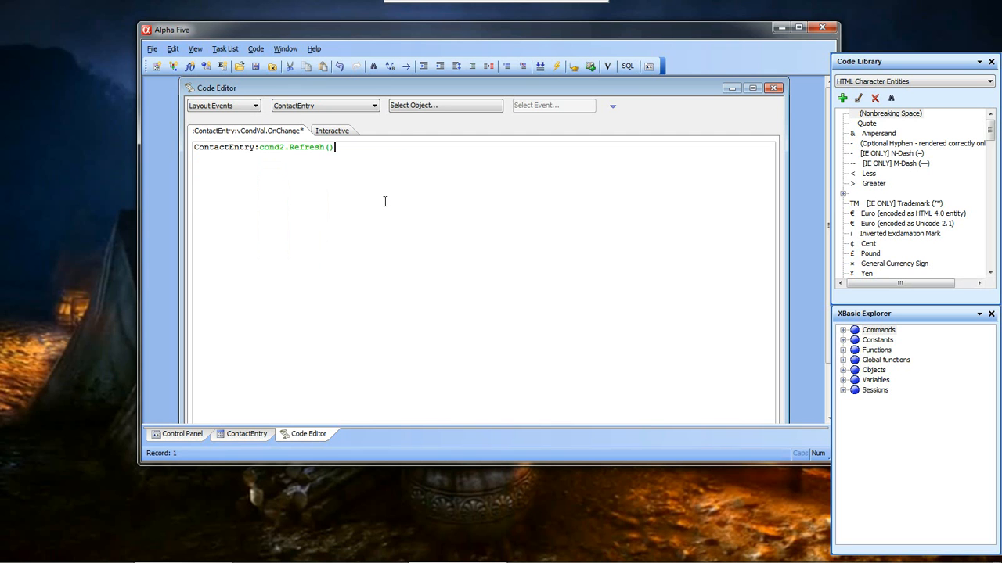
Step: Run the ContactEntry form in view mode and test the radio button by switching between Personal and Business
left_click(255, 436)
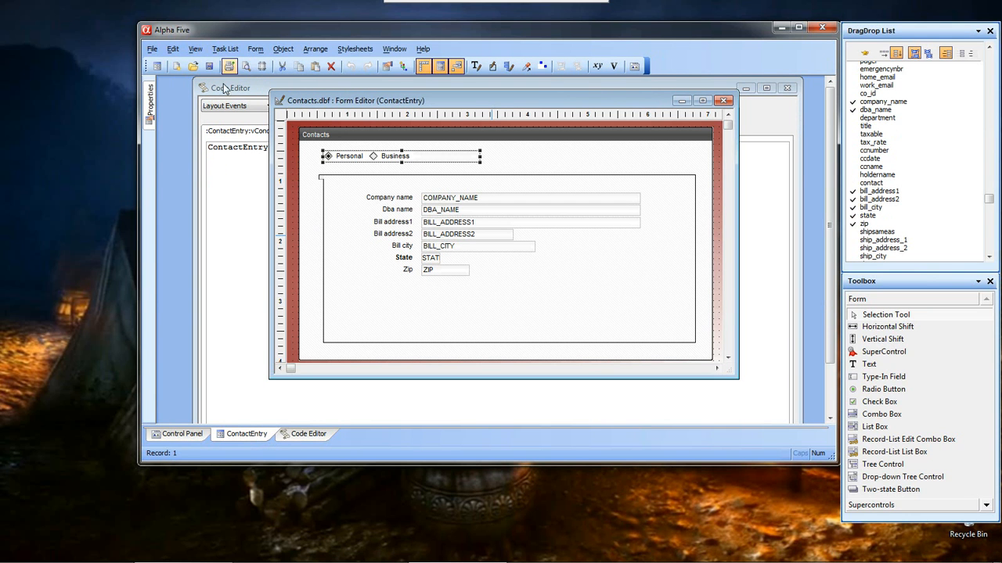
left_click(156, 66)
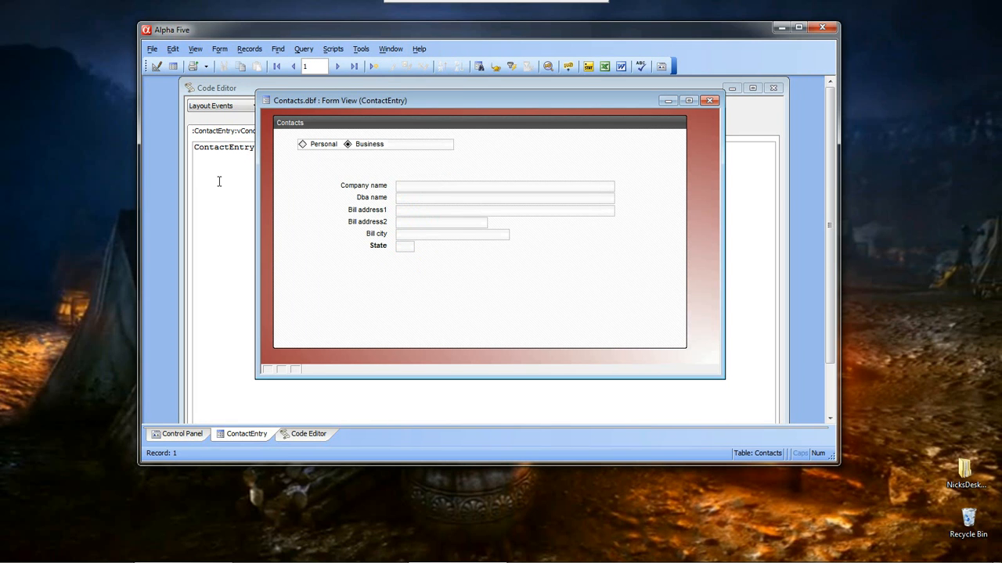
left_click(317, 148)
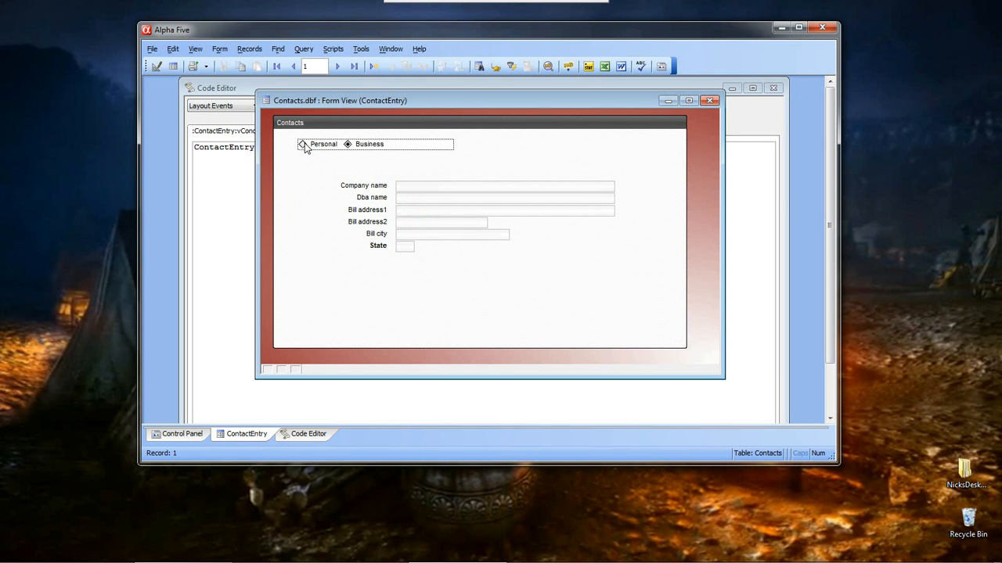
left_click(304, 145)
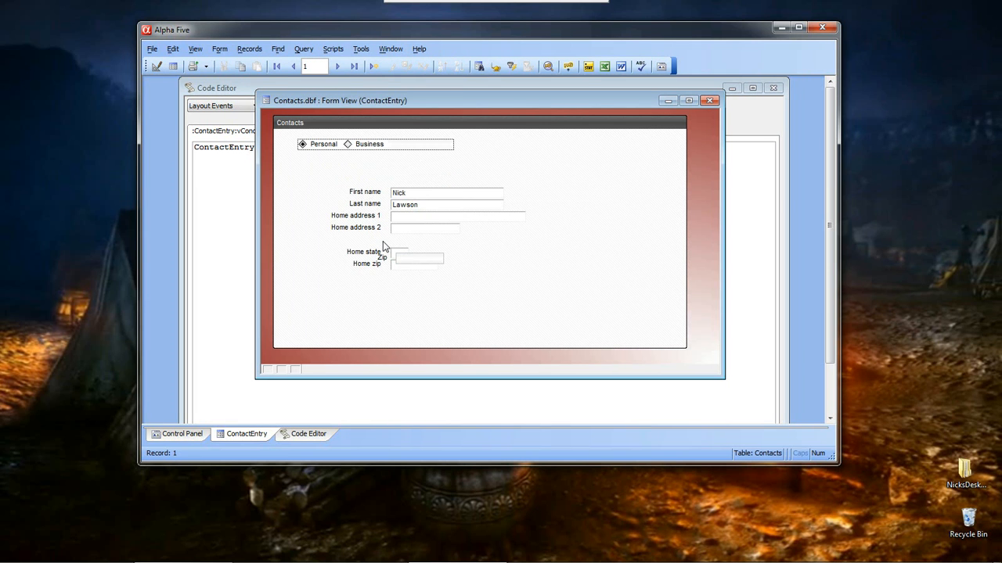
left_click(349, 145)
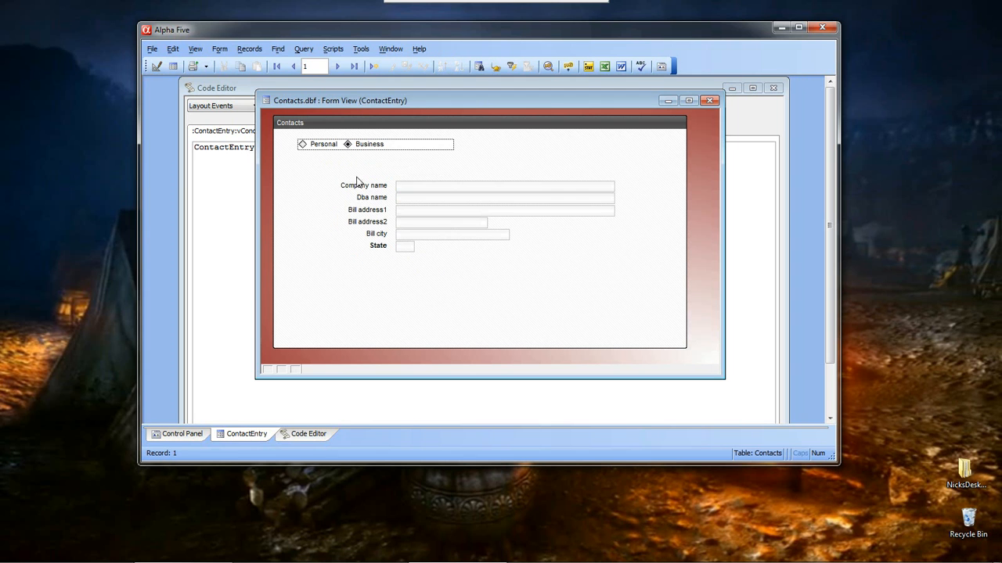
left_click(302, 145)
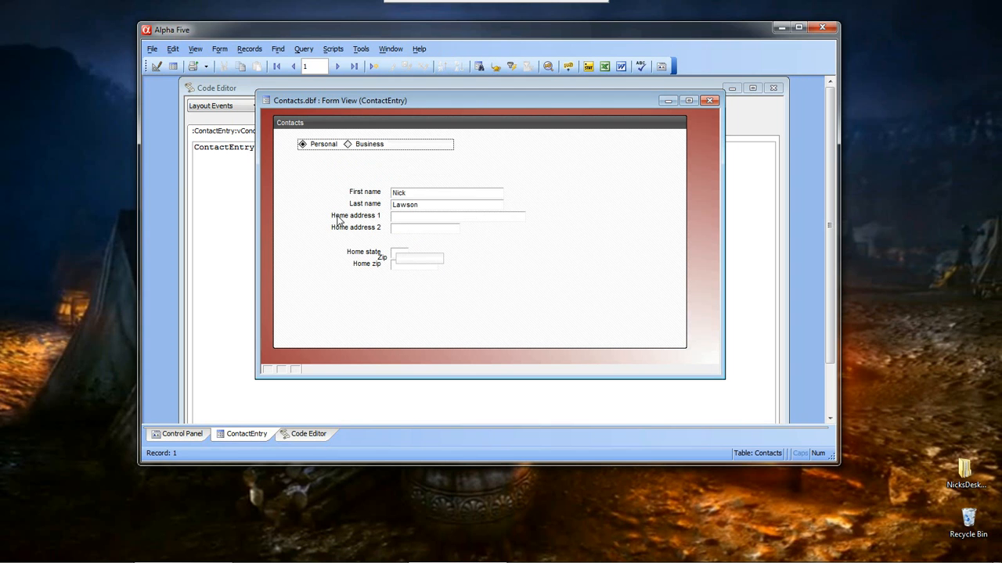